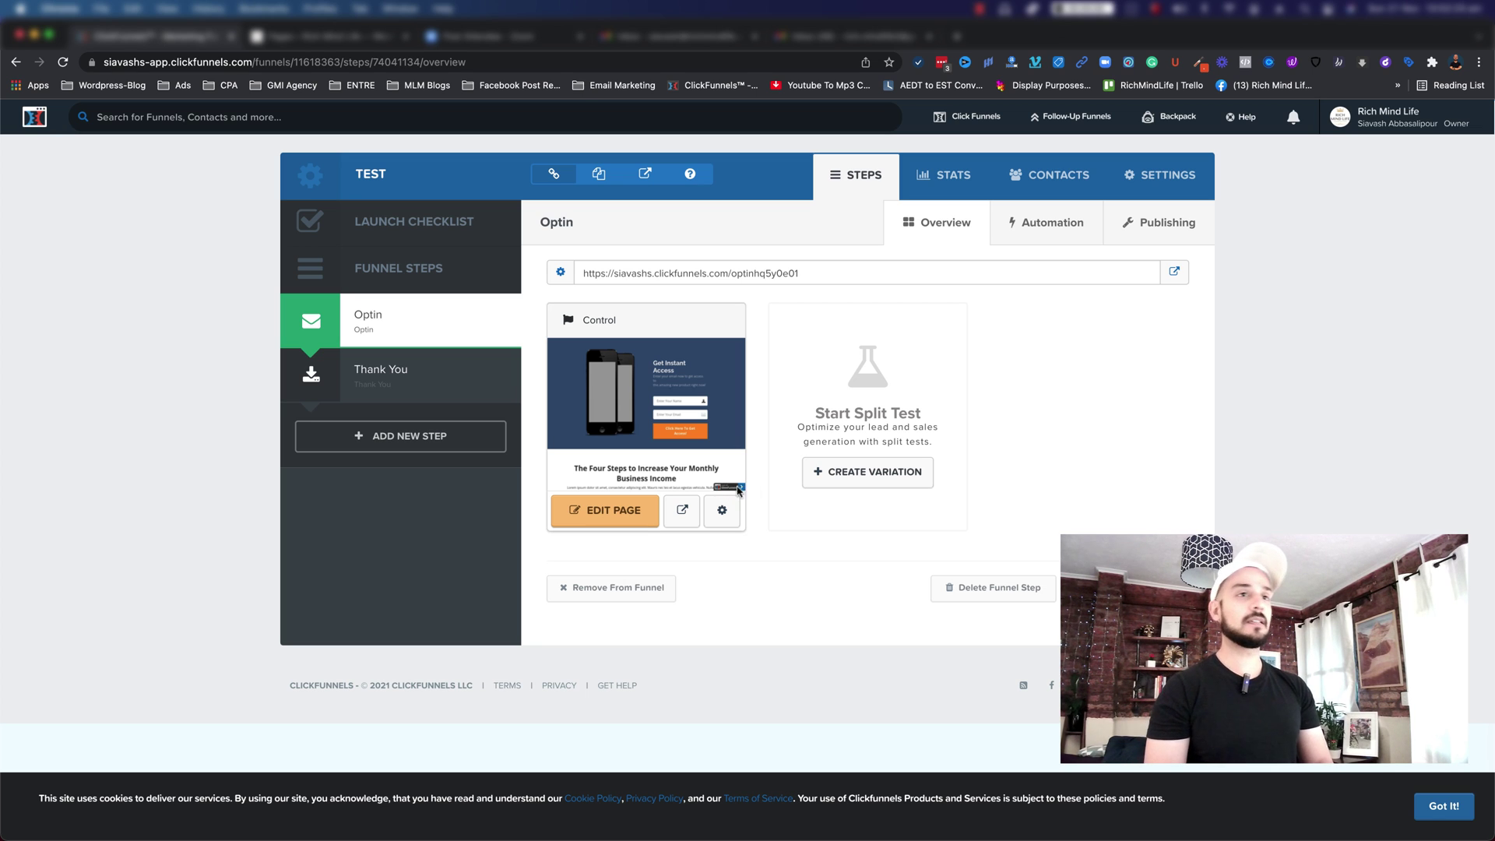
# Open the live Optin page in a new tab to check its ClickFunnels badge
pyautogui.click(1173, 277)
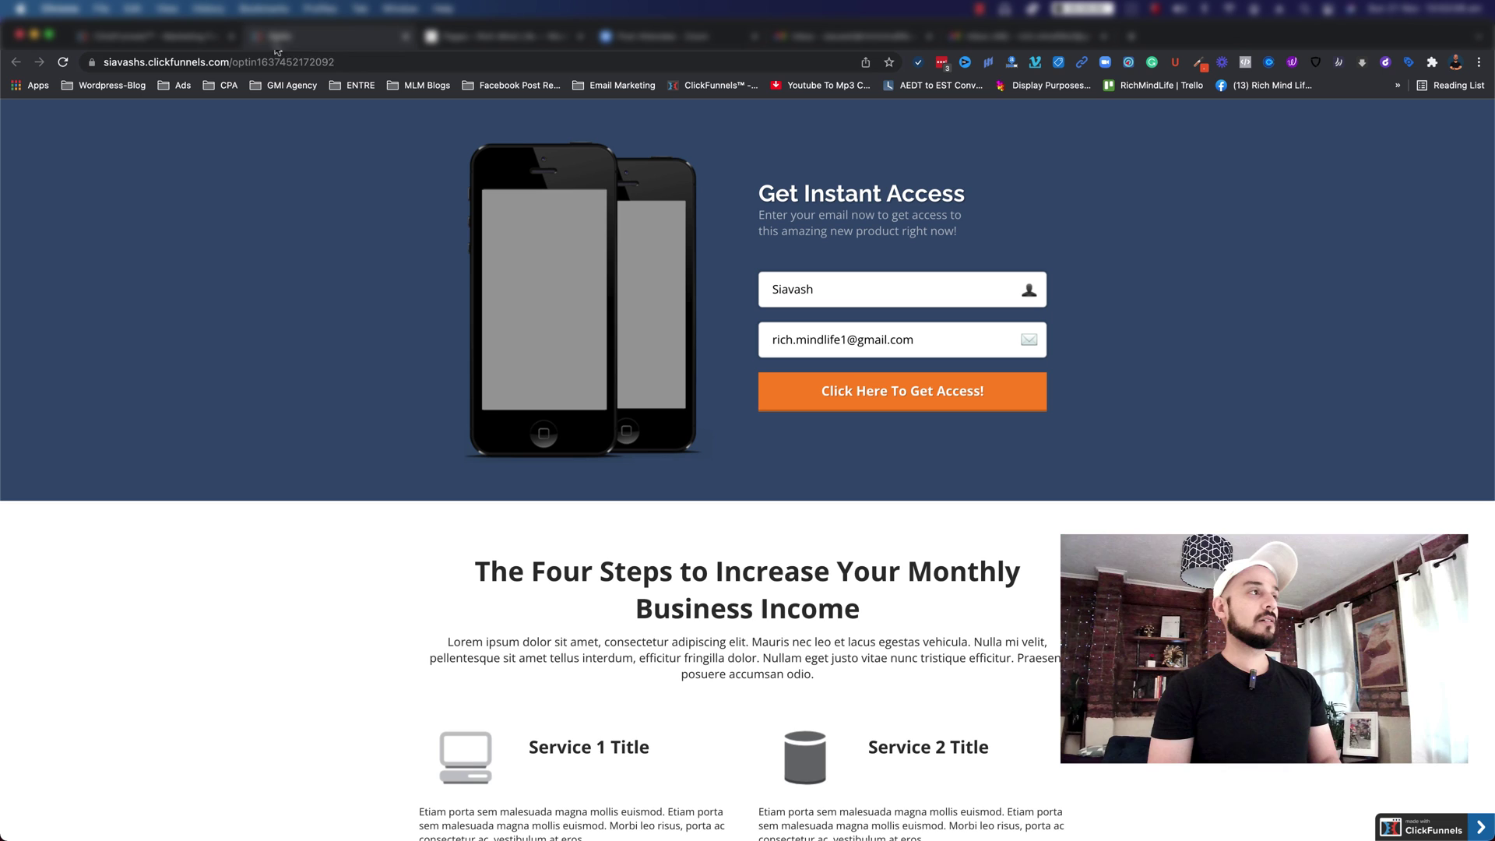
# Select the Thank You step, view its live page's ClickFunnels badge, then close it
pyautogui.click(155, 36)
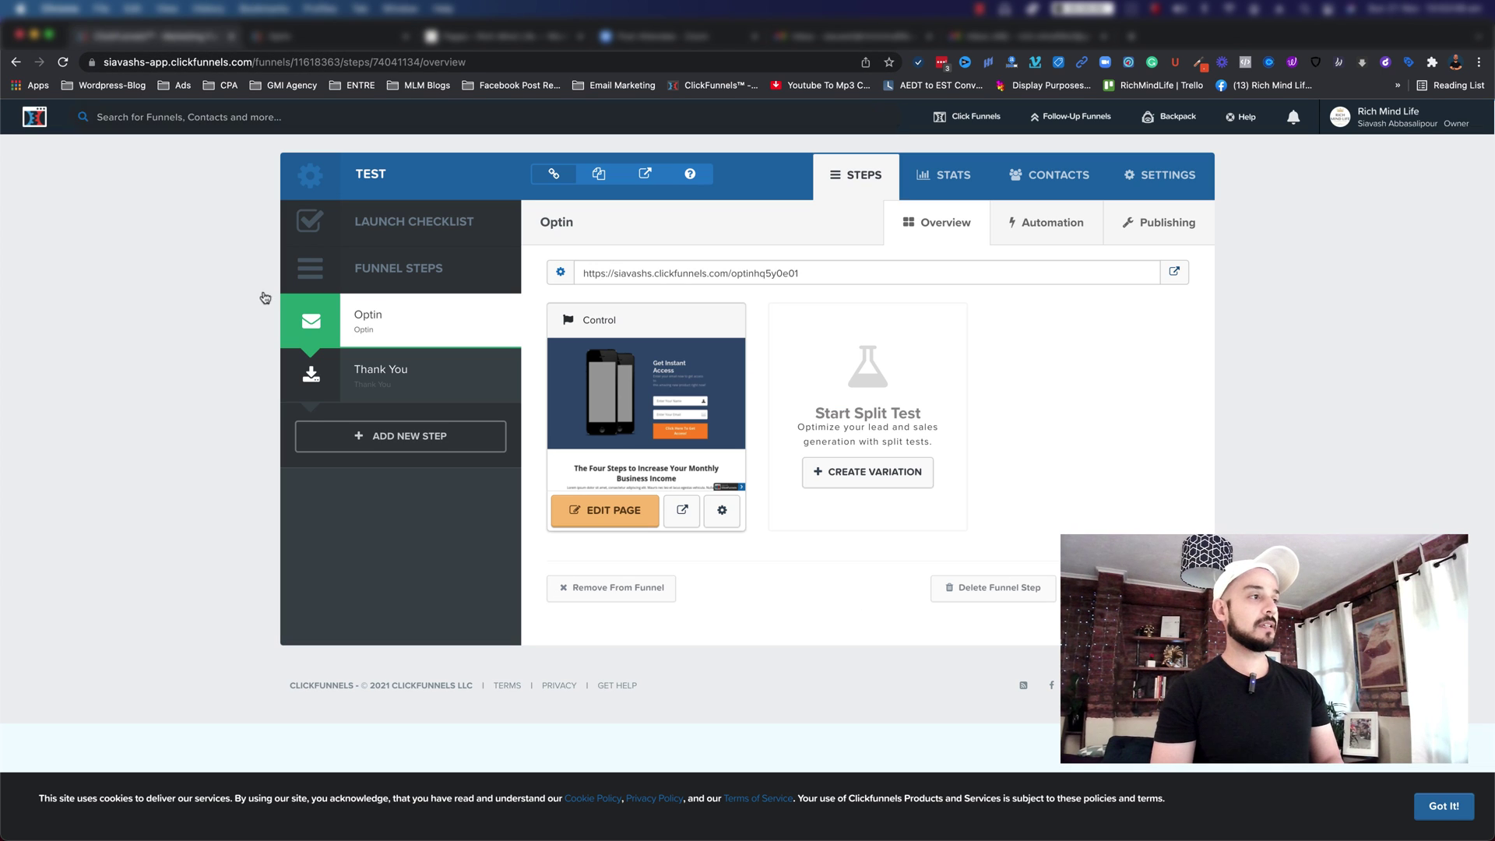
pyautogui.click(385, 383)
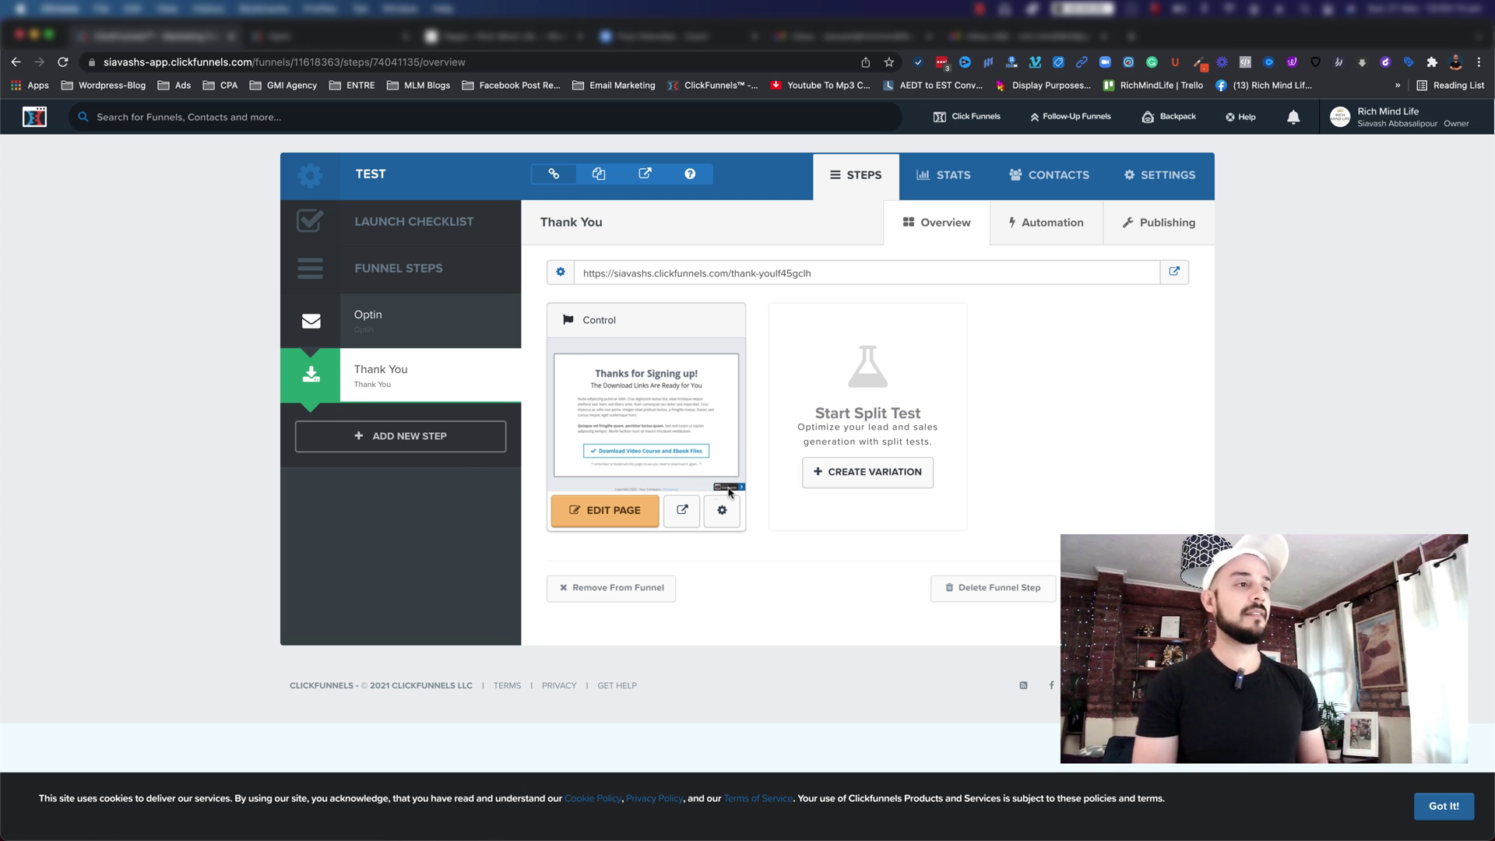
pyautogui.click(1173, 273)
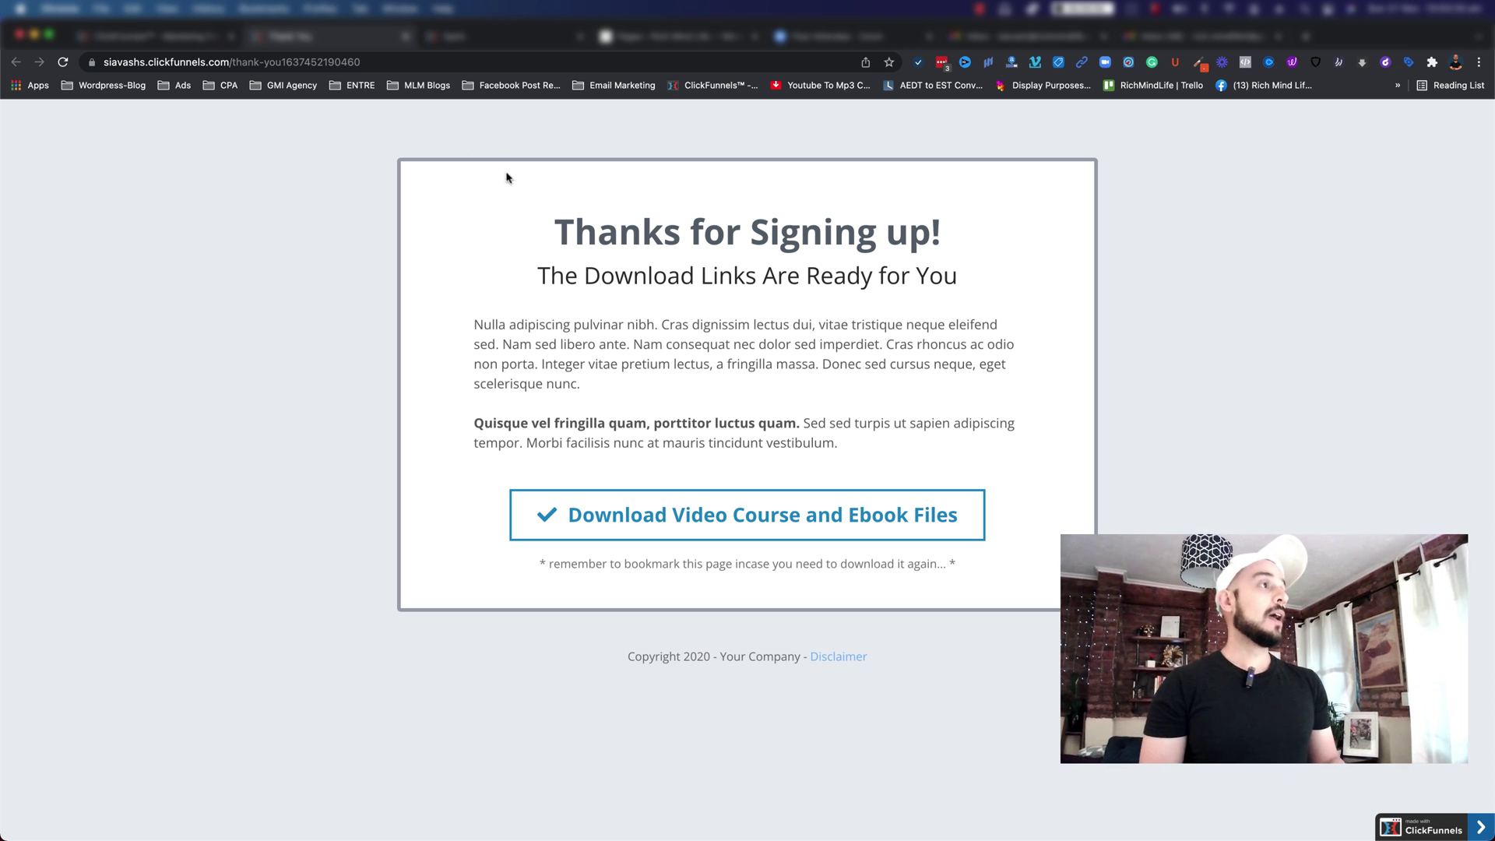
pyautogui.click(406, 36)
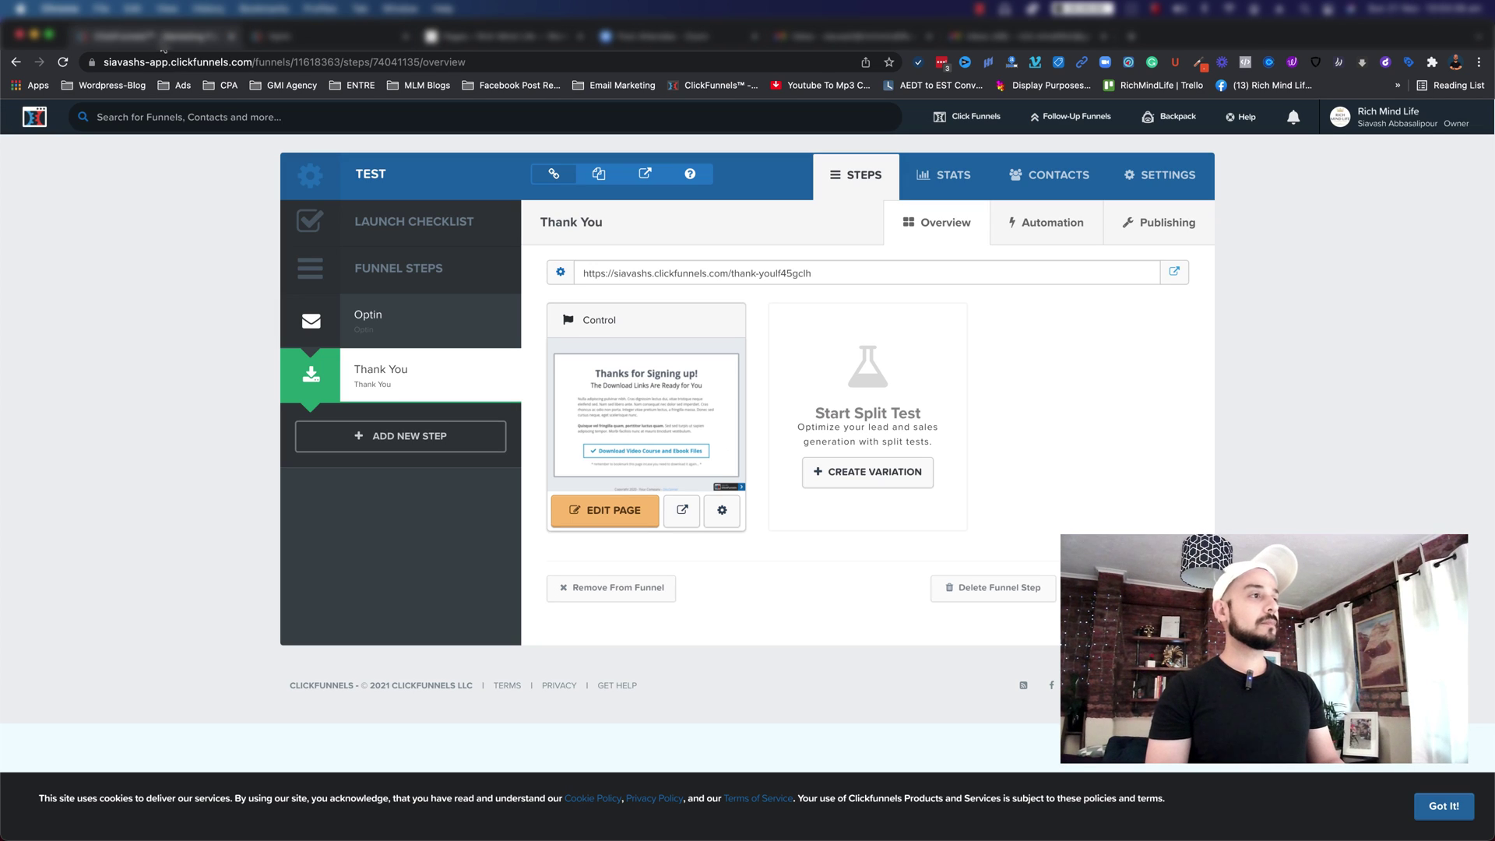
# Select the Optin step and open its page for editing
pyautogui.click(390, 322)
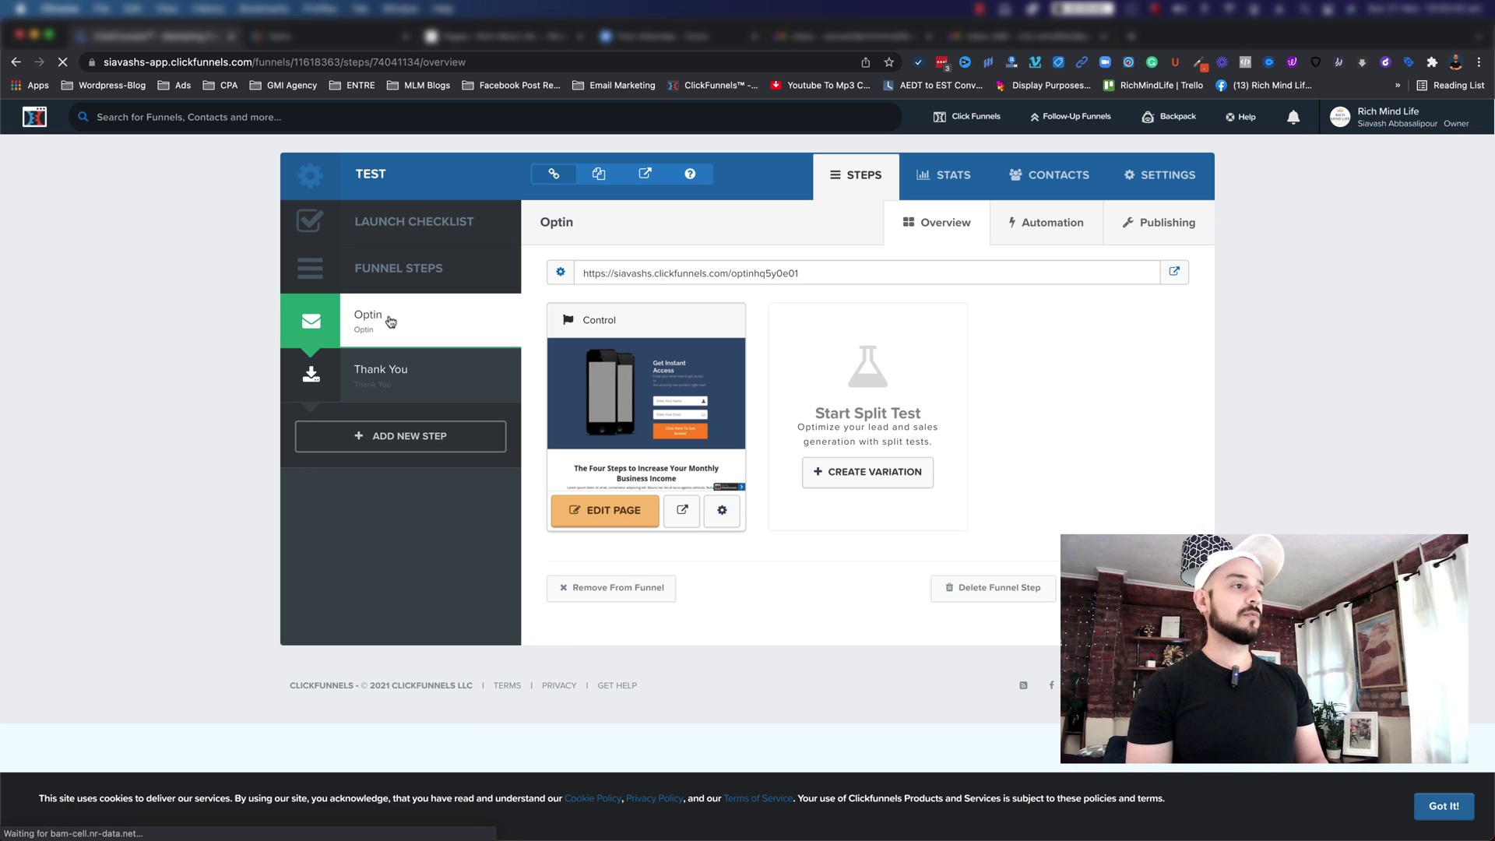
pyautogui.click(607, 517)
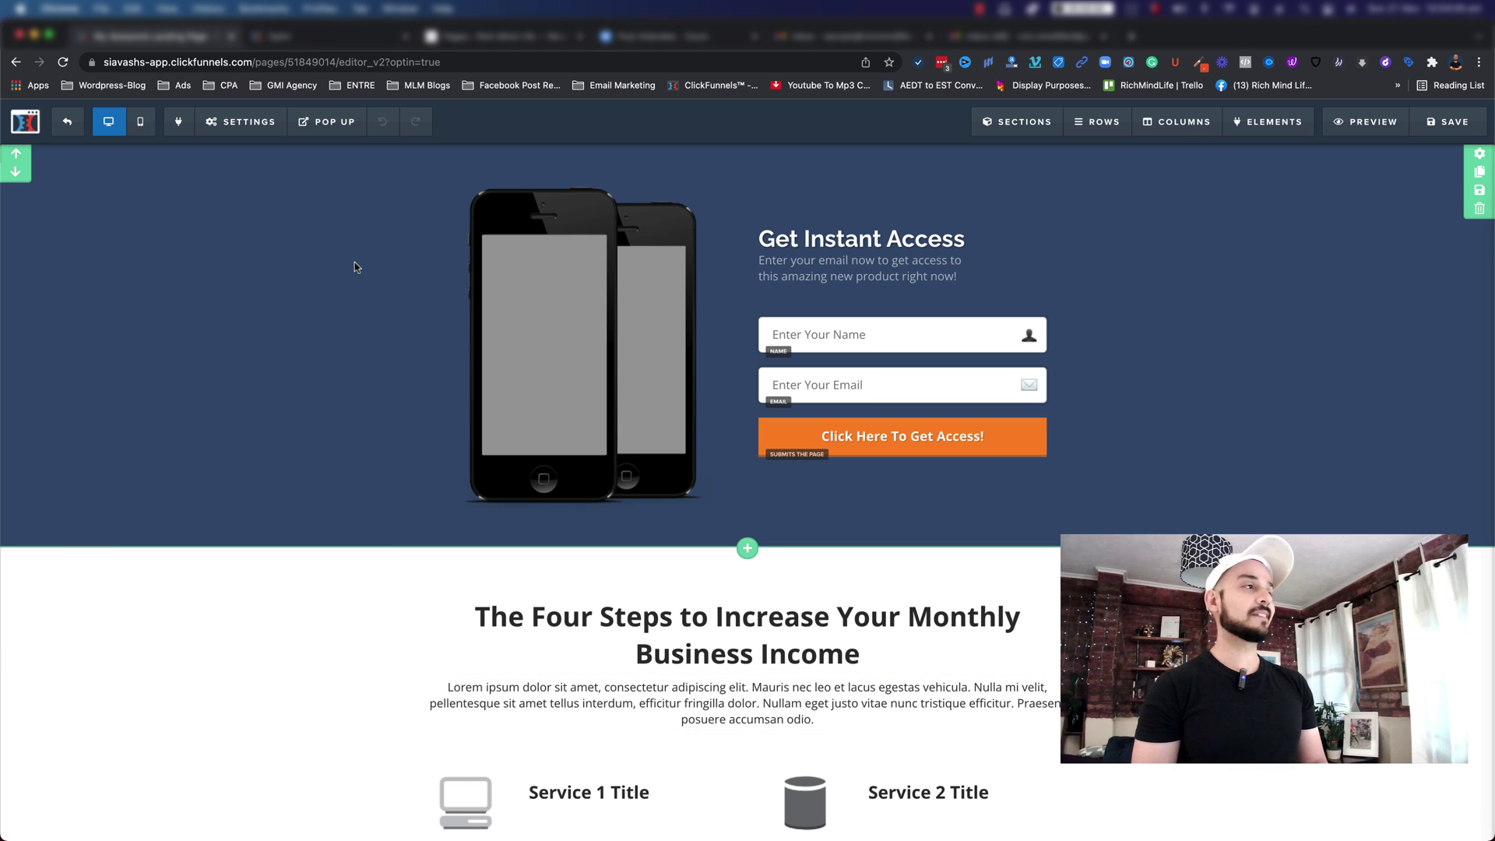
pyautogui.moveTo(309, 233)
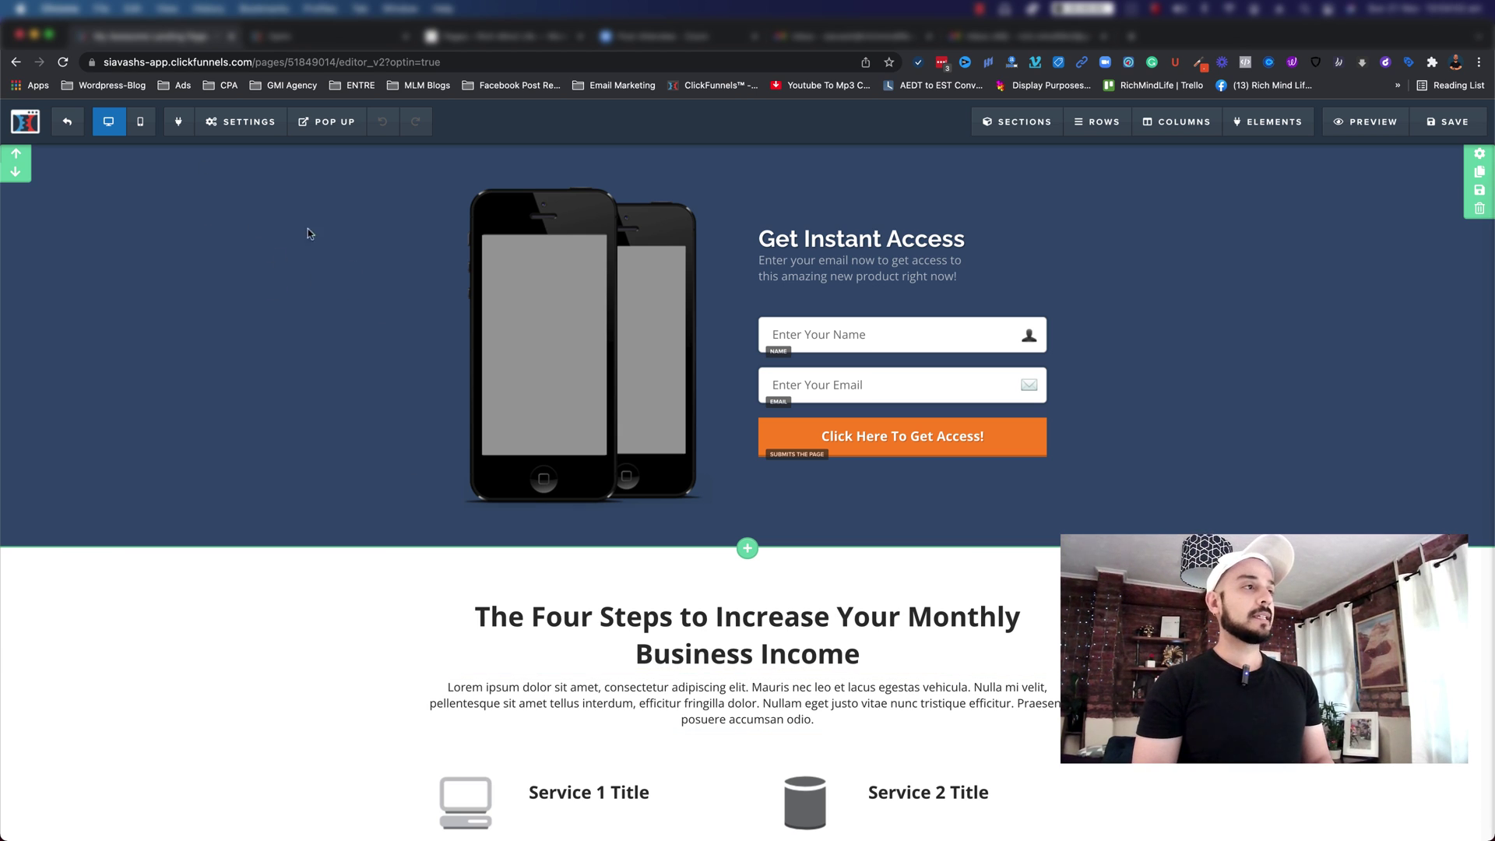
# Change the Optin page's General settings Affiliate Badge from Show to Hide and save
pyautogui.click(232, 126)
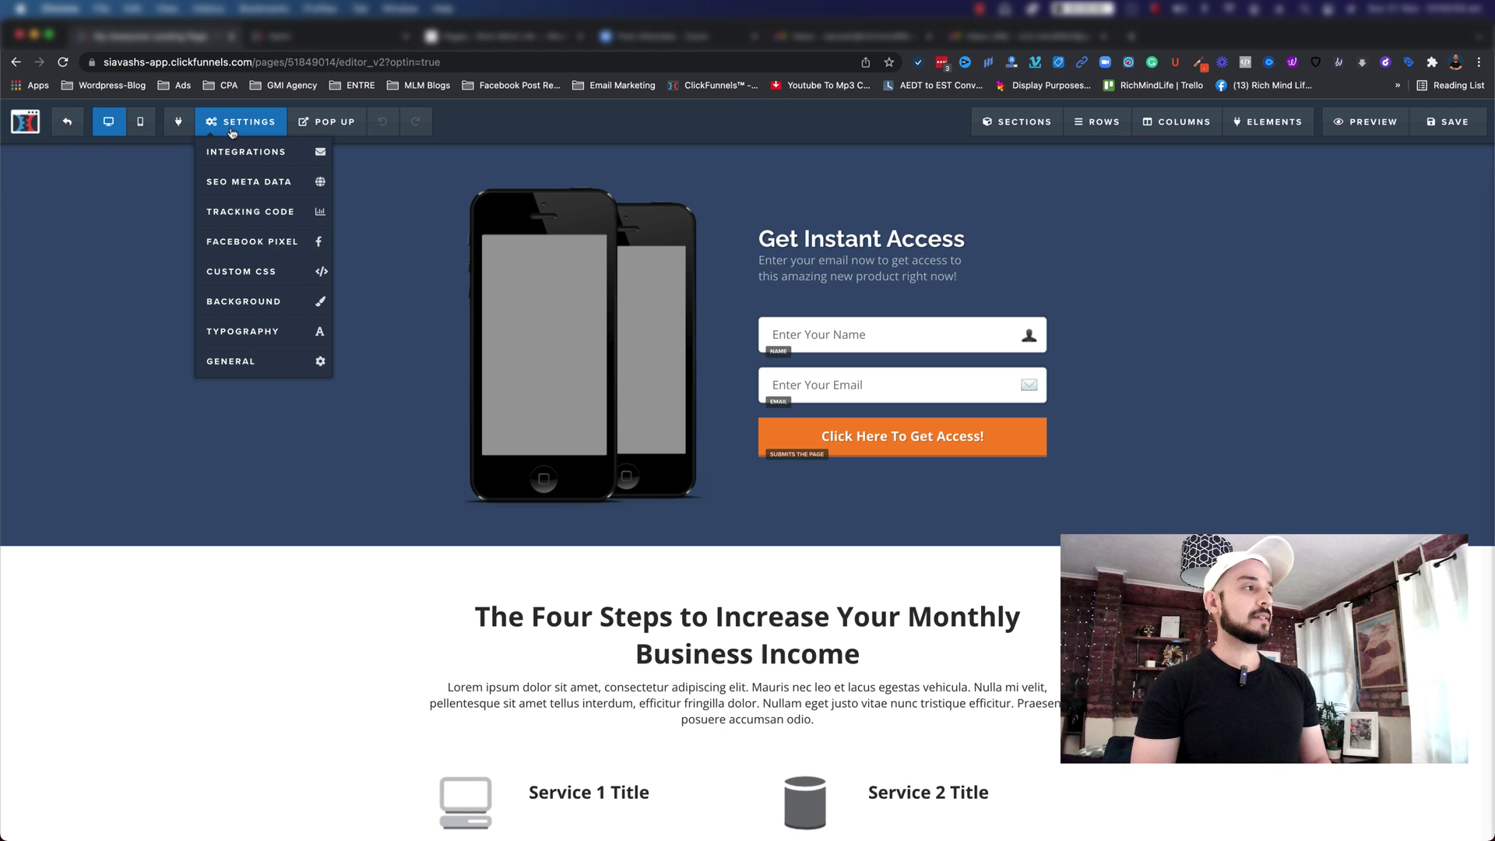
pyautogui.click(245, 371)
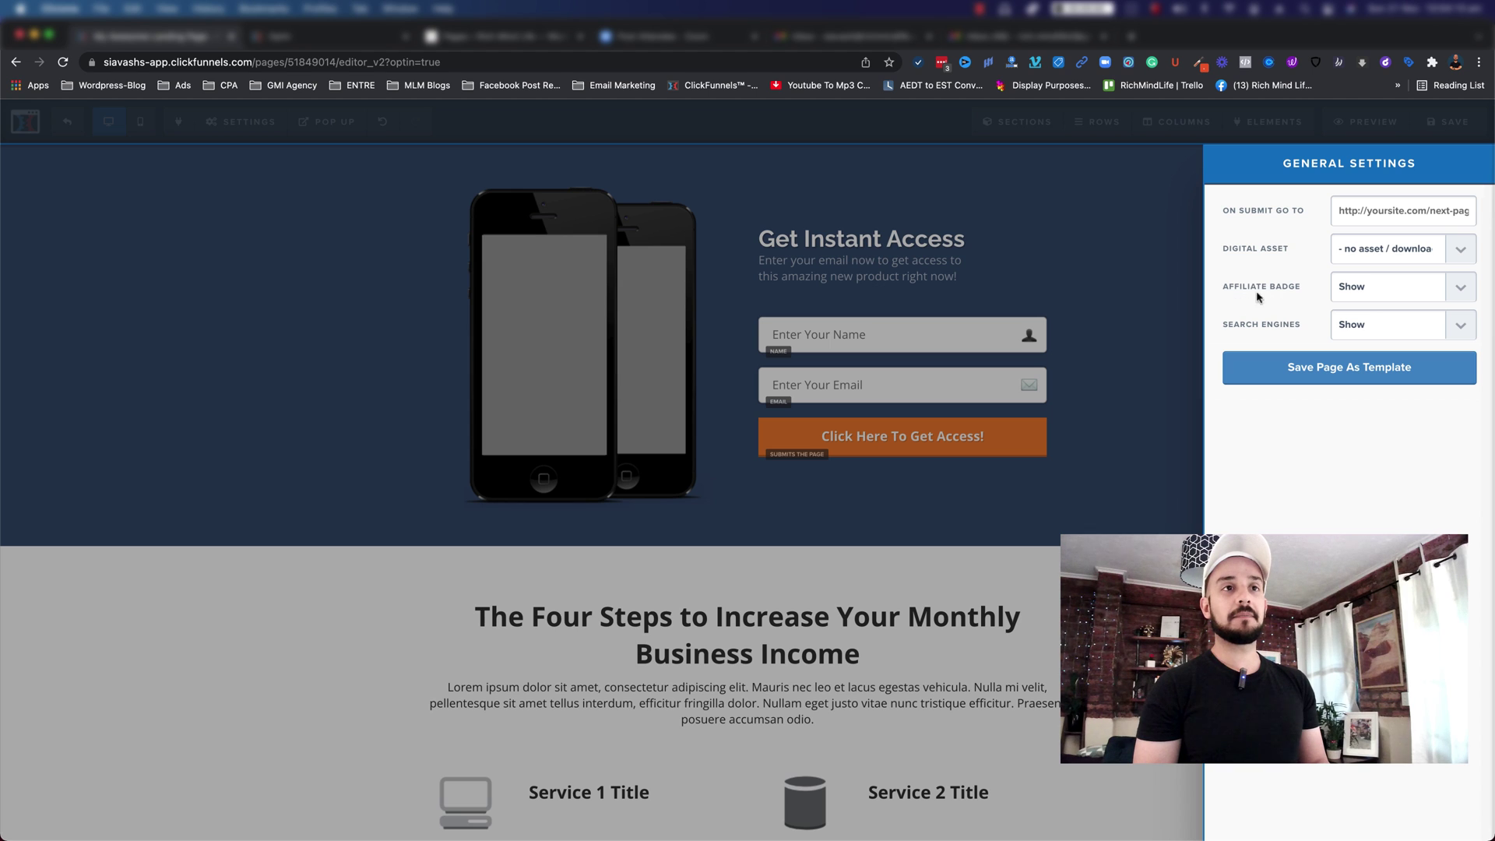
pyautogui.click(1444, 298)
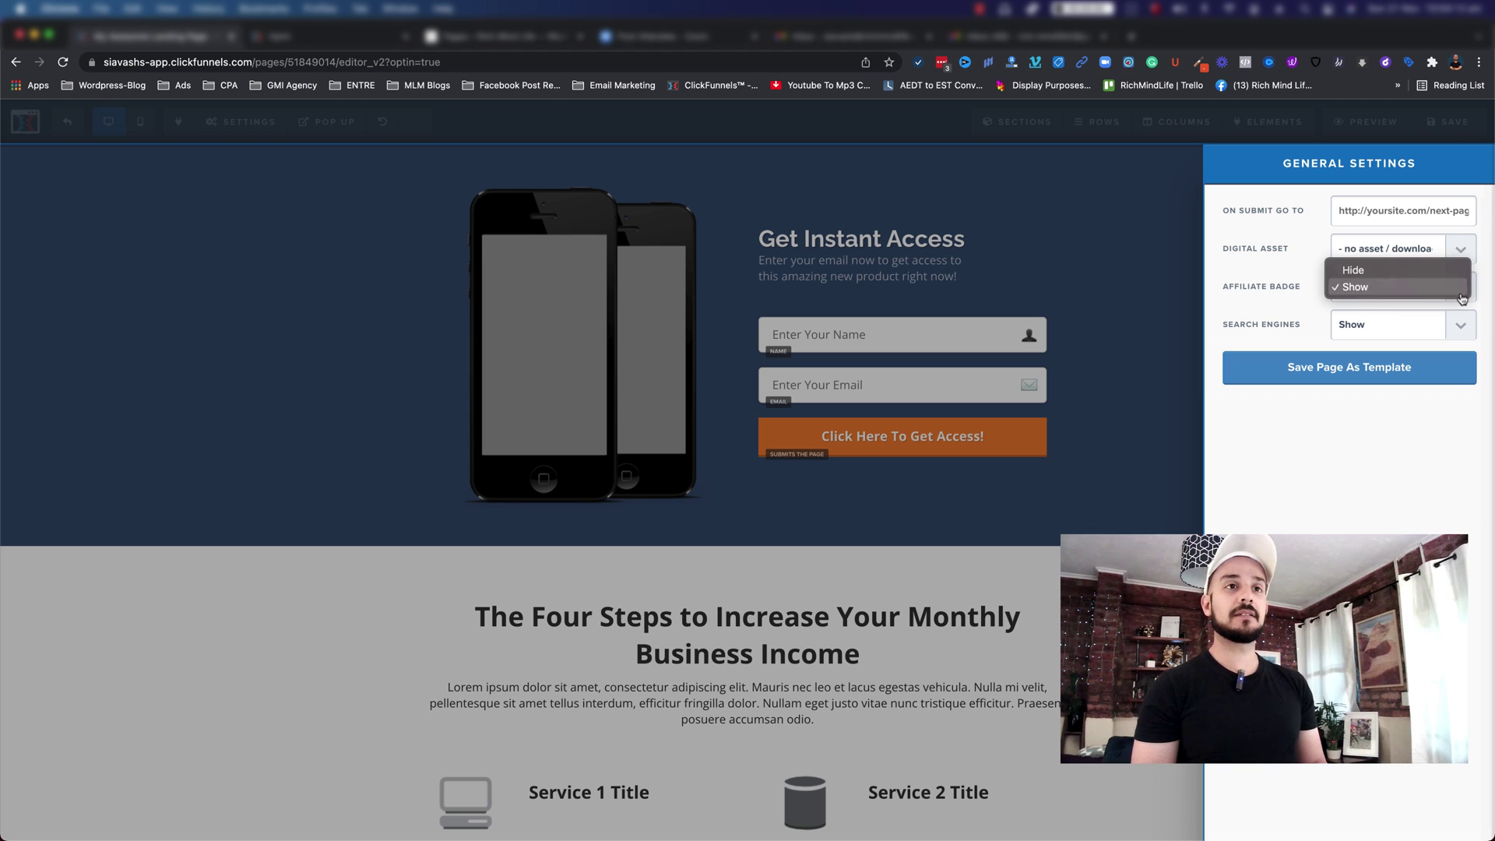
pyautogui.click(1393, 281)
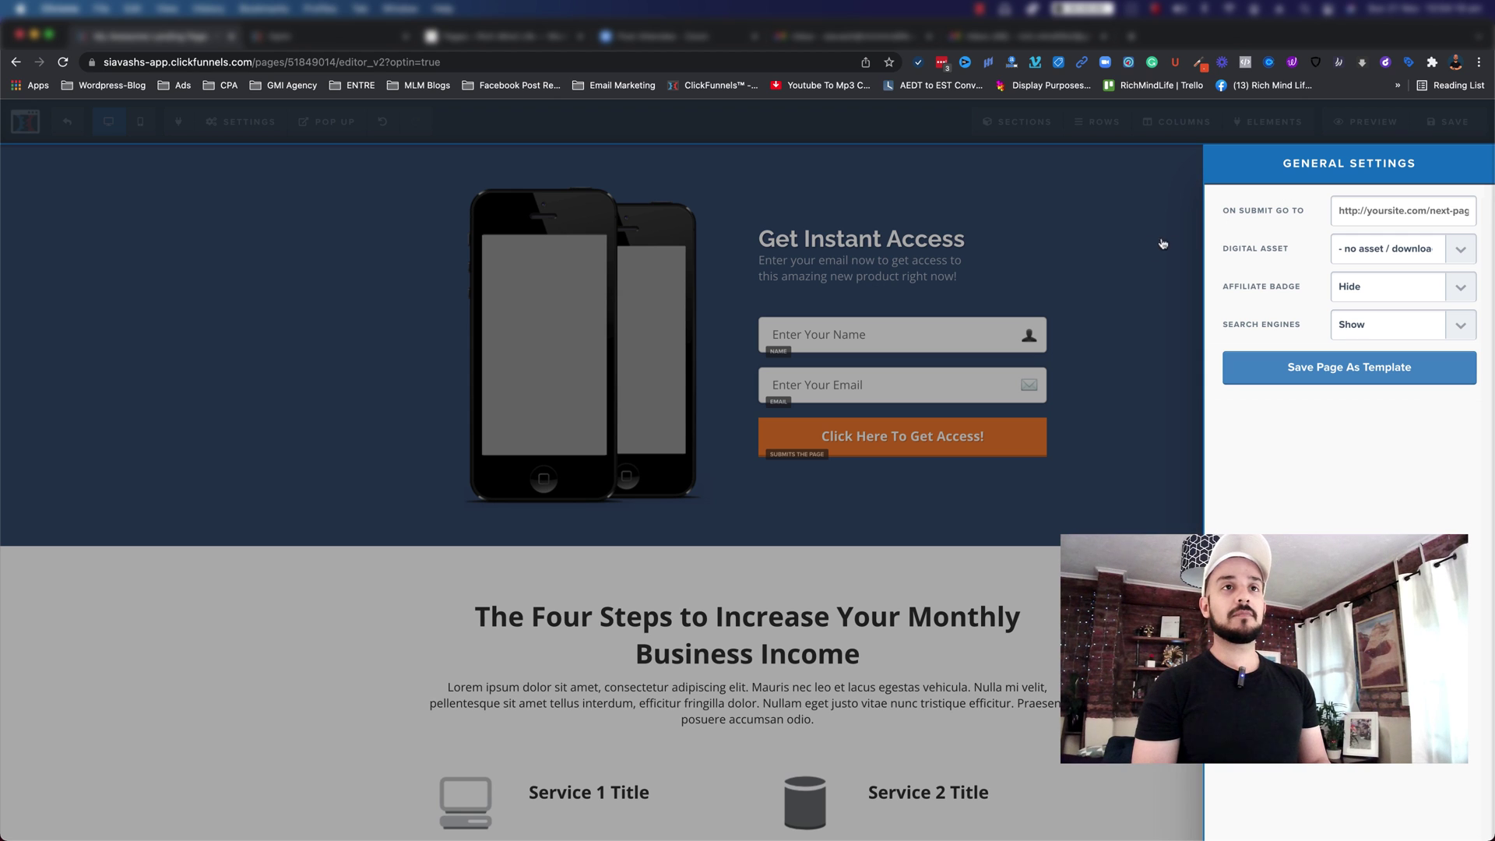
pyautogui.click(1162, 244)
pyautogui.click(1446, 123)
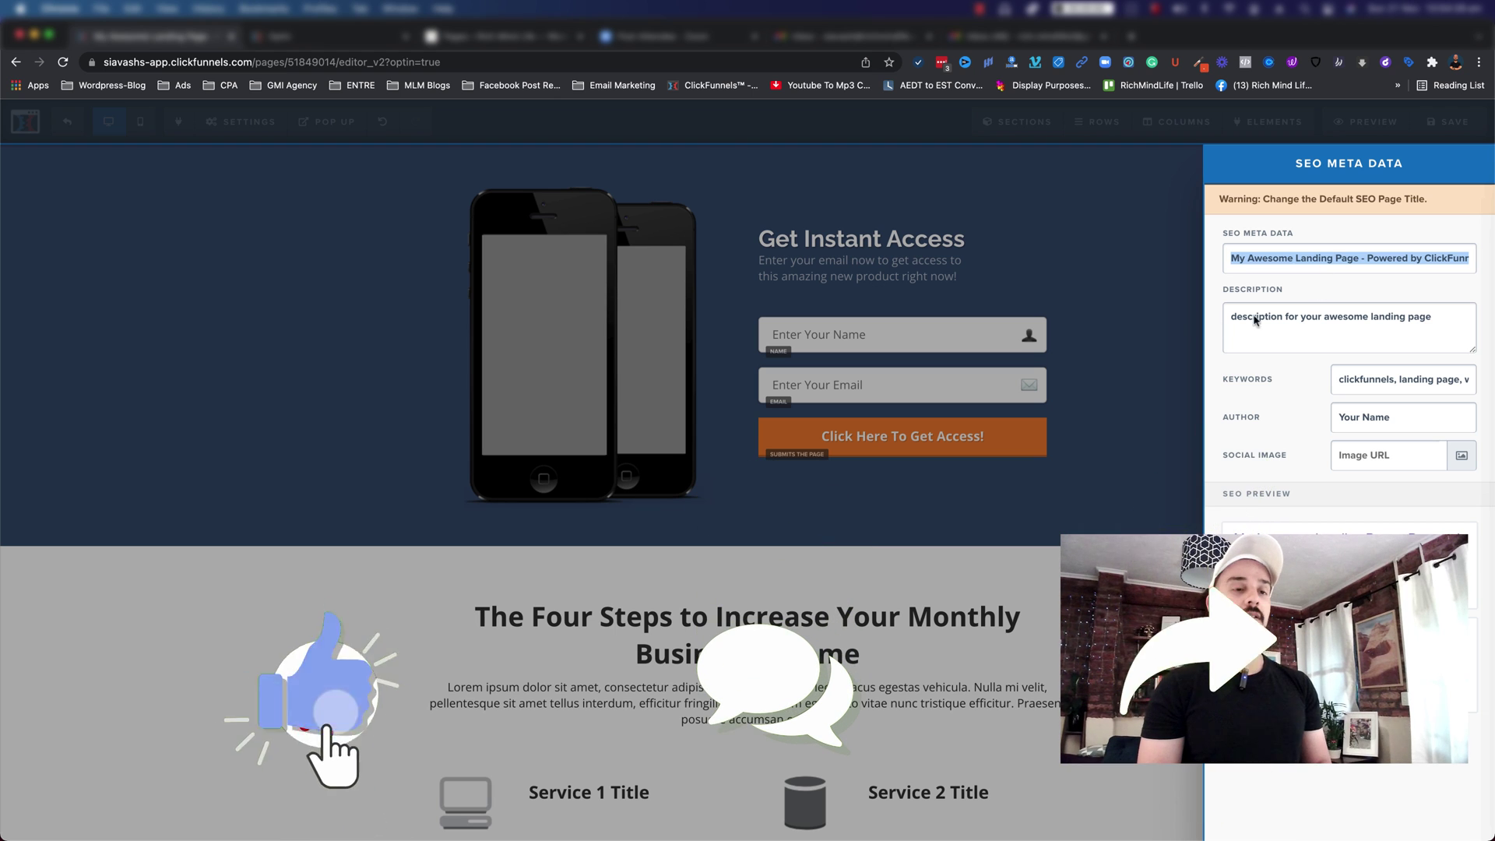
pyautogui.click(1145, 295)
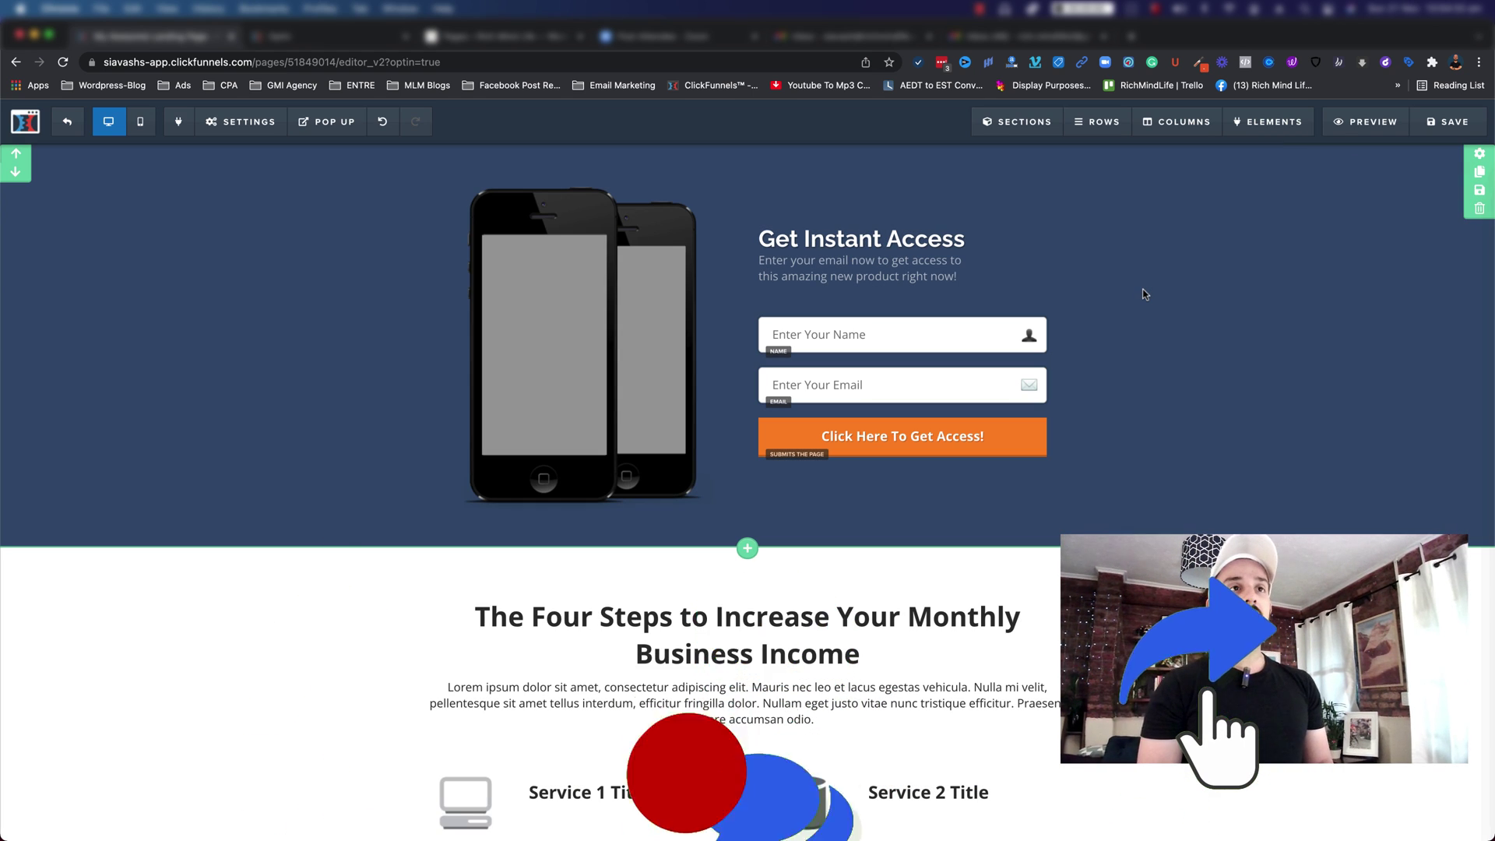
# Preview the Optin page, scroll through to confirm no badge, then return to the editor
pyautogui.click(1363, 125)
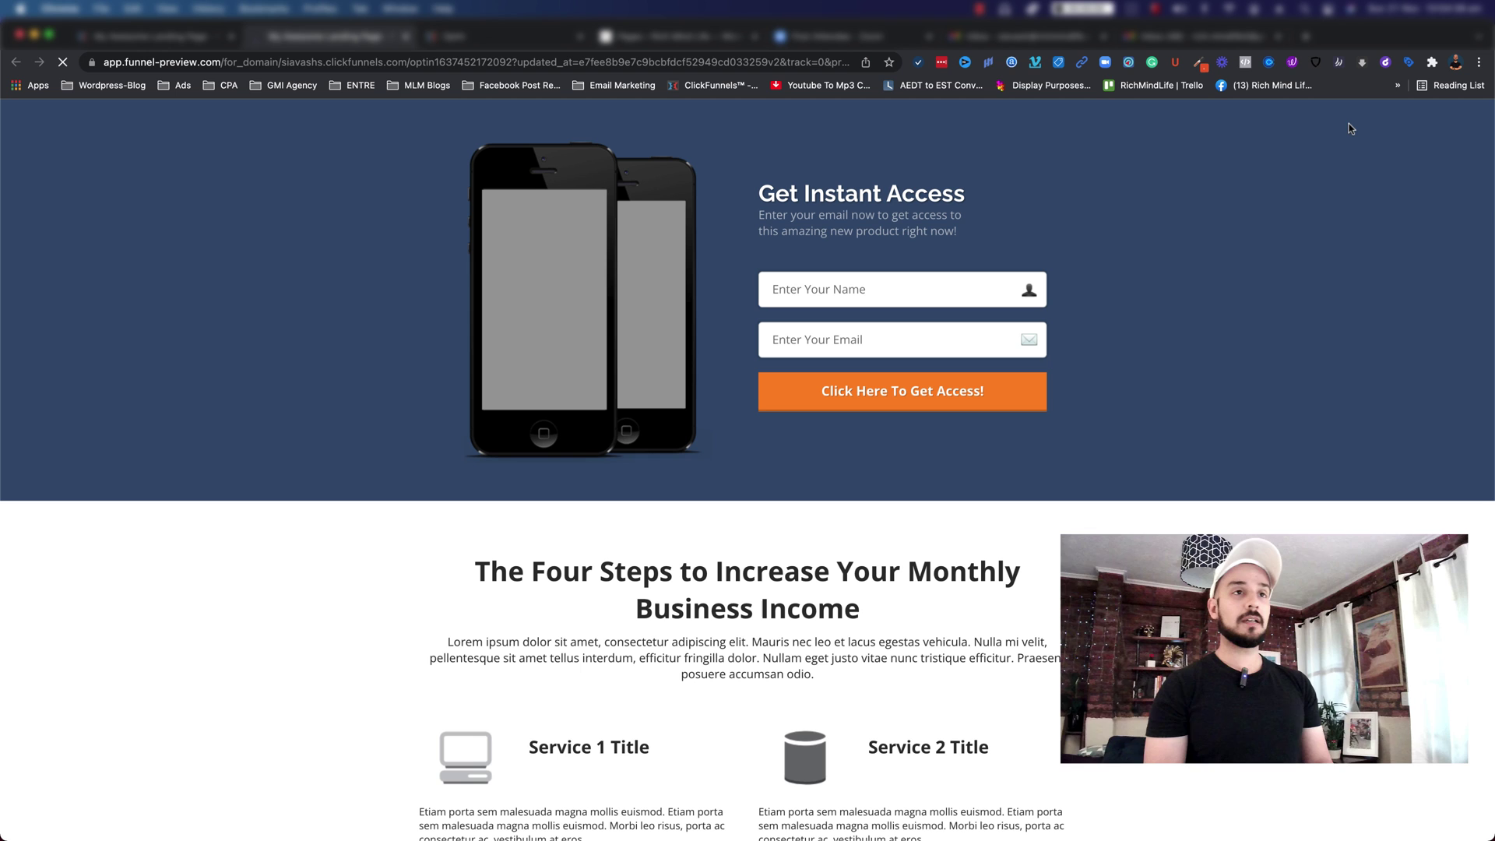
pyautogui.scroll(-6, 1128, 518)
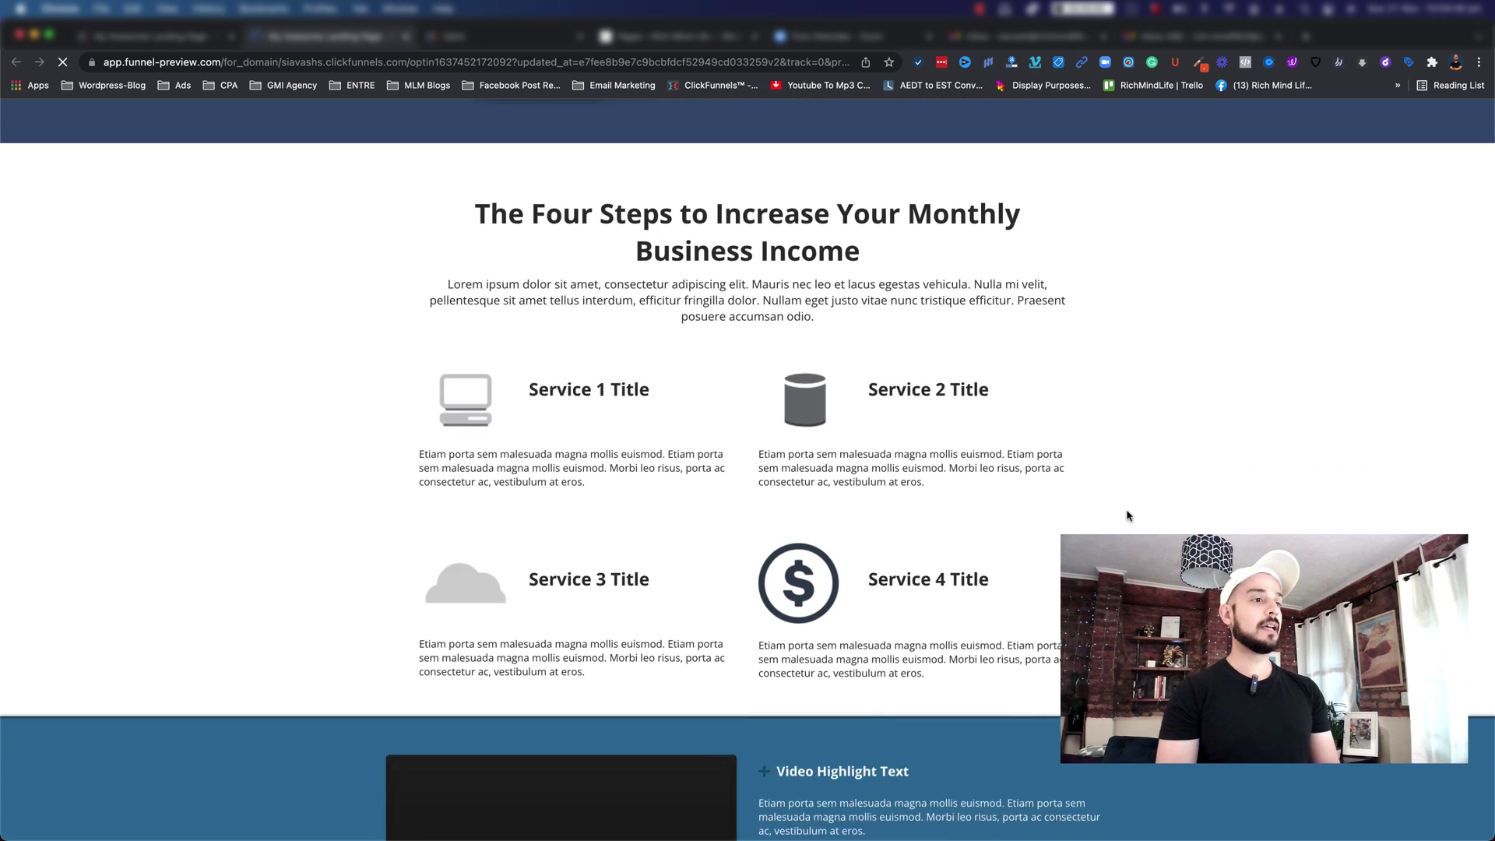
pyautogui.scroll(-3, 782, 608)
pyautogui.scroll(9, 1406, 685)
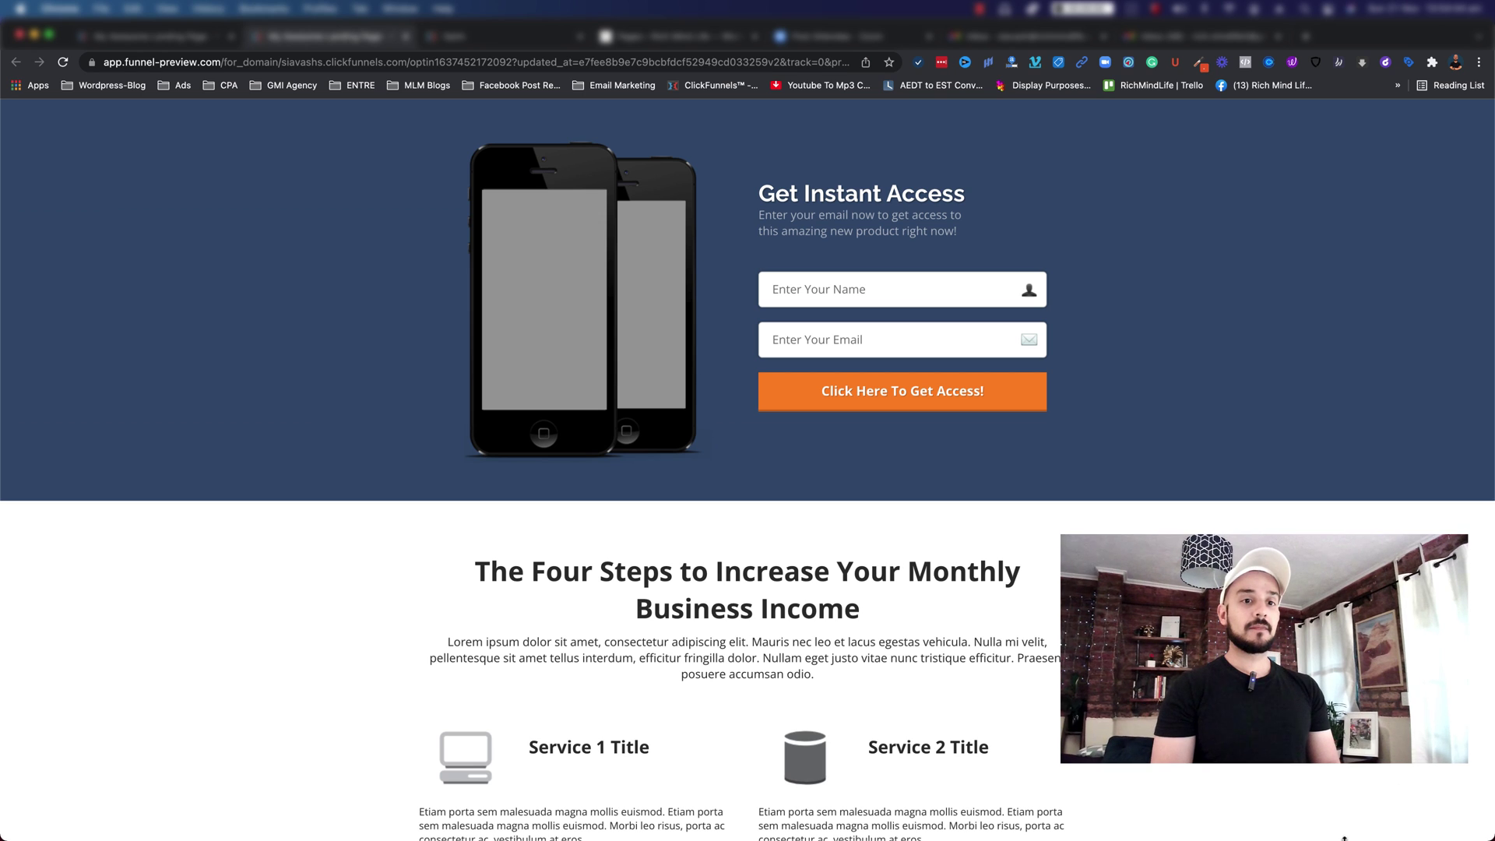
pyautogui.click(179, 38)
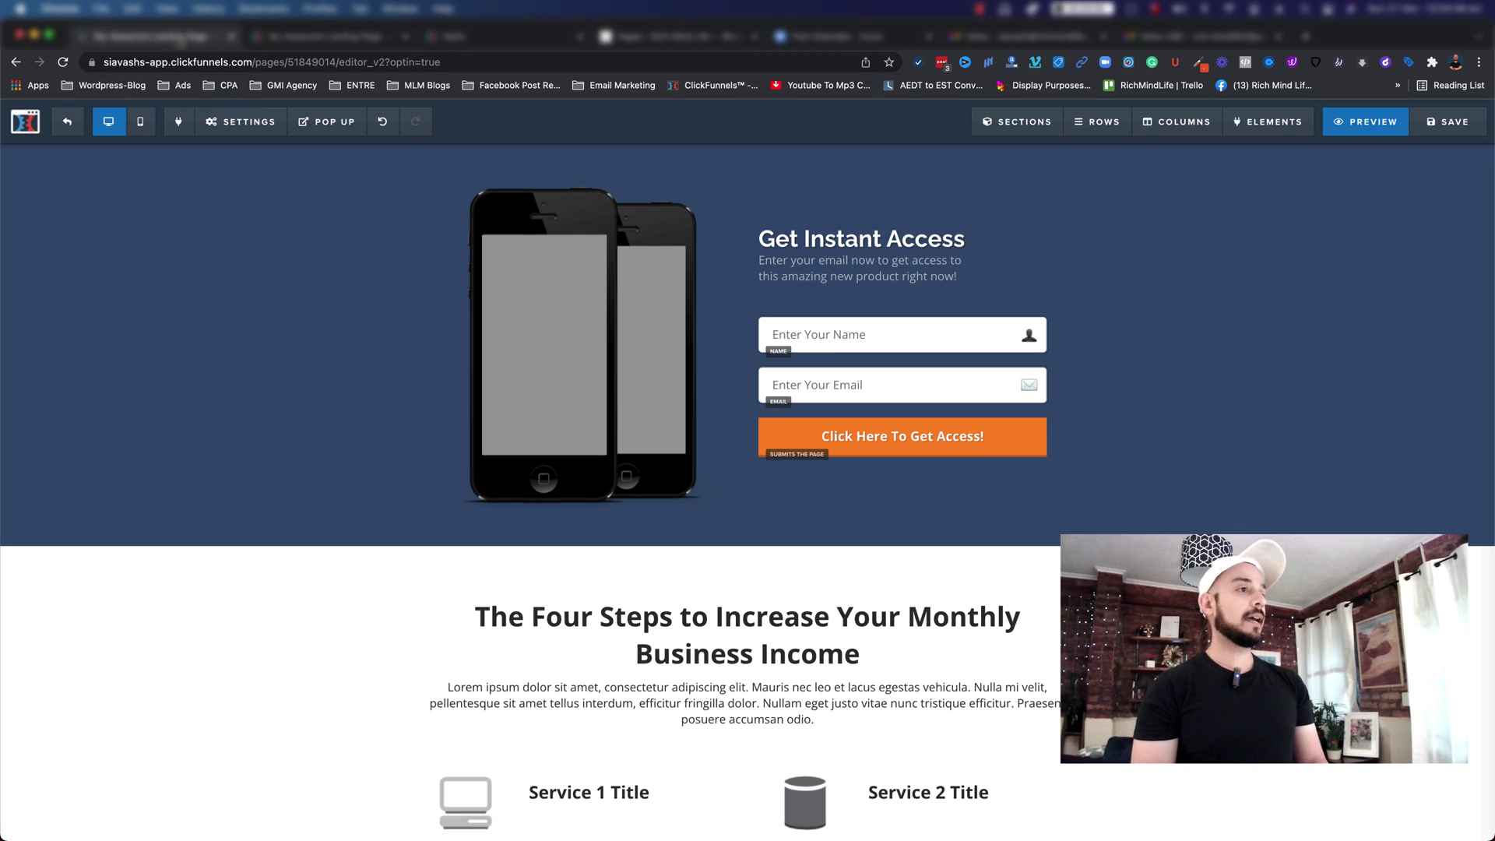
# Leave the editor and open the Thank You step's page for editing
pyautogui.click(71, 129)
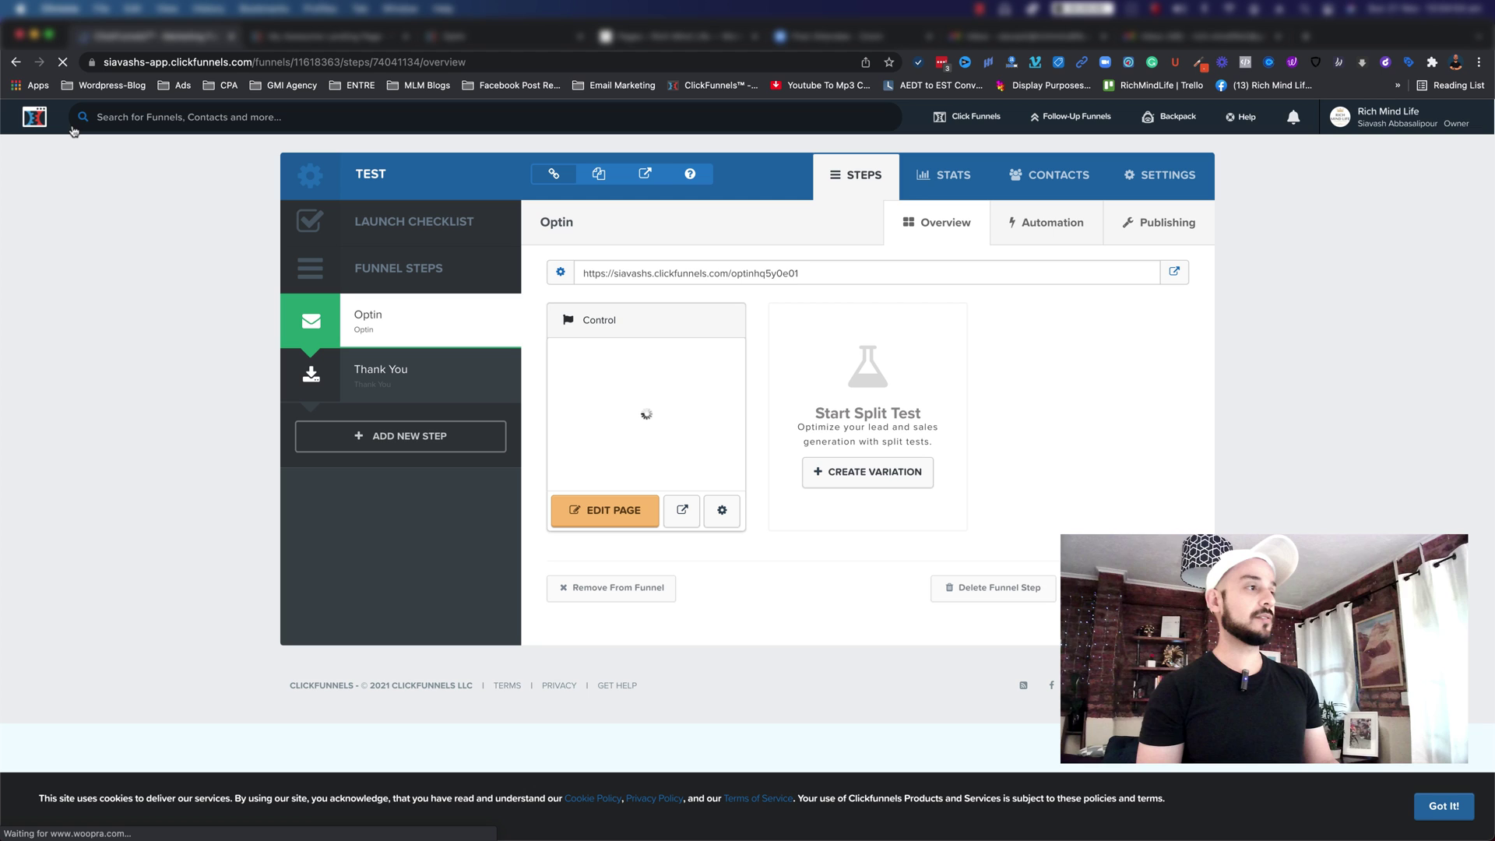
pyautogui.moveTo(397, 374)
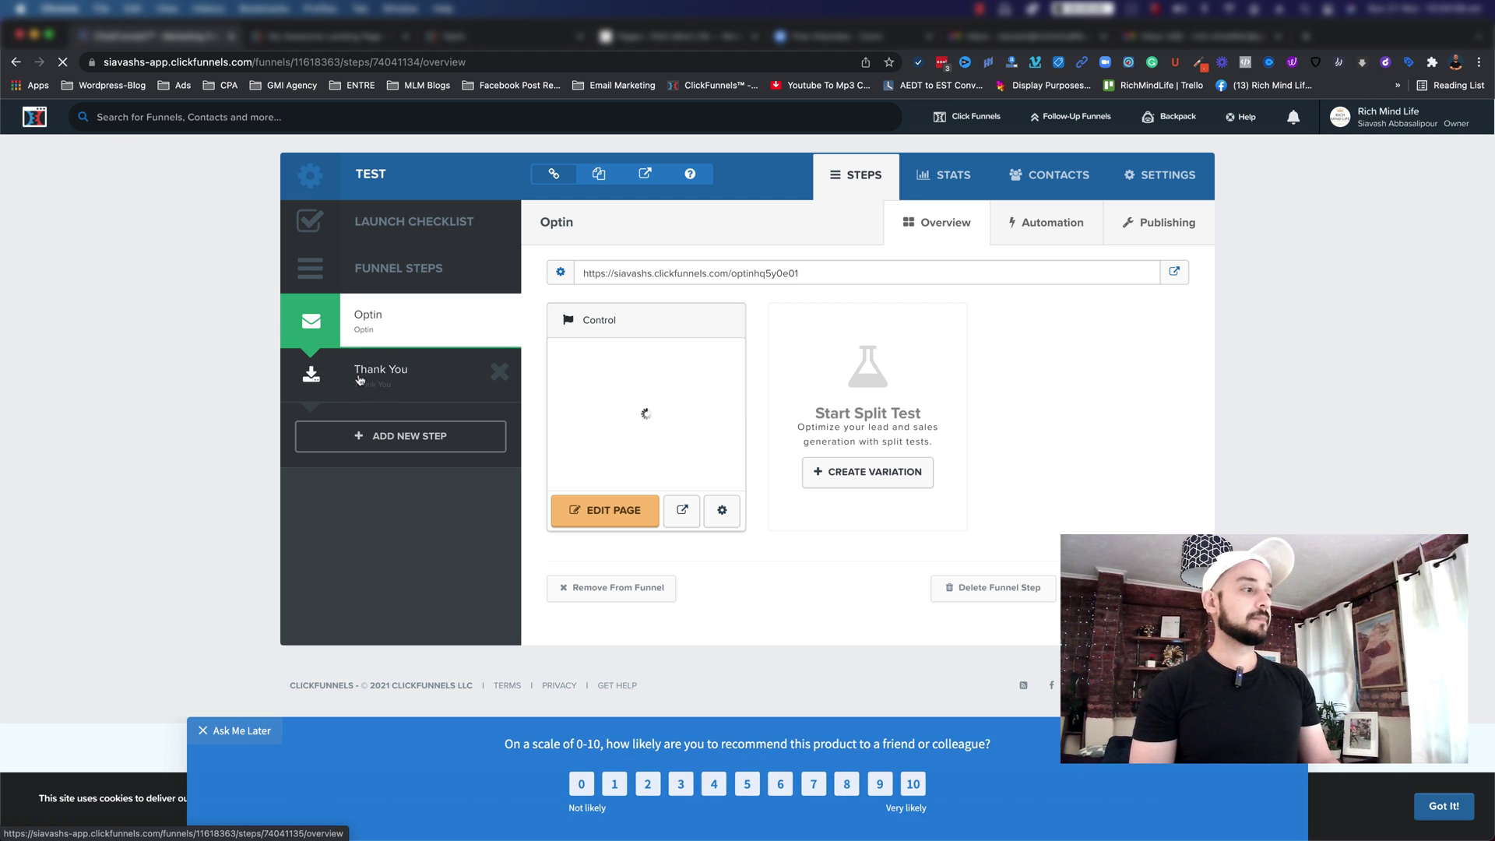
pyautogui.click(360, 379)
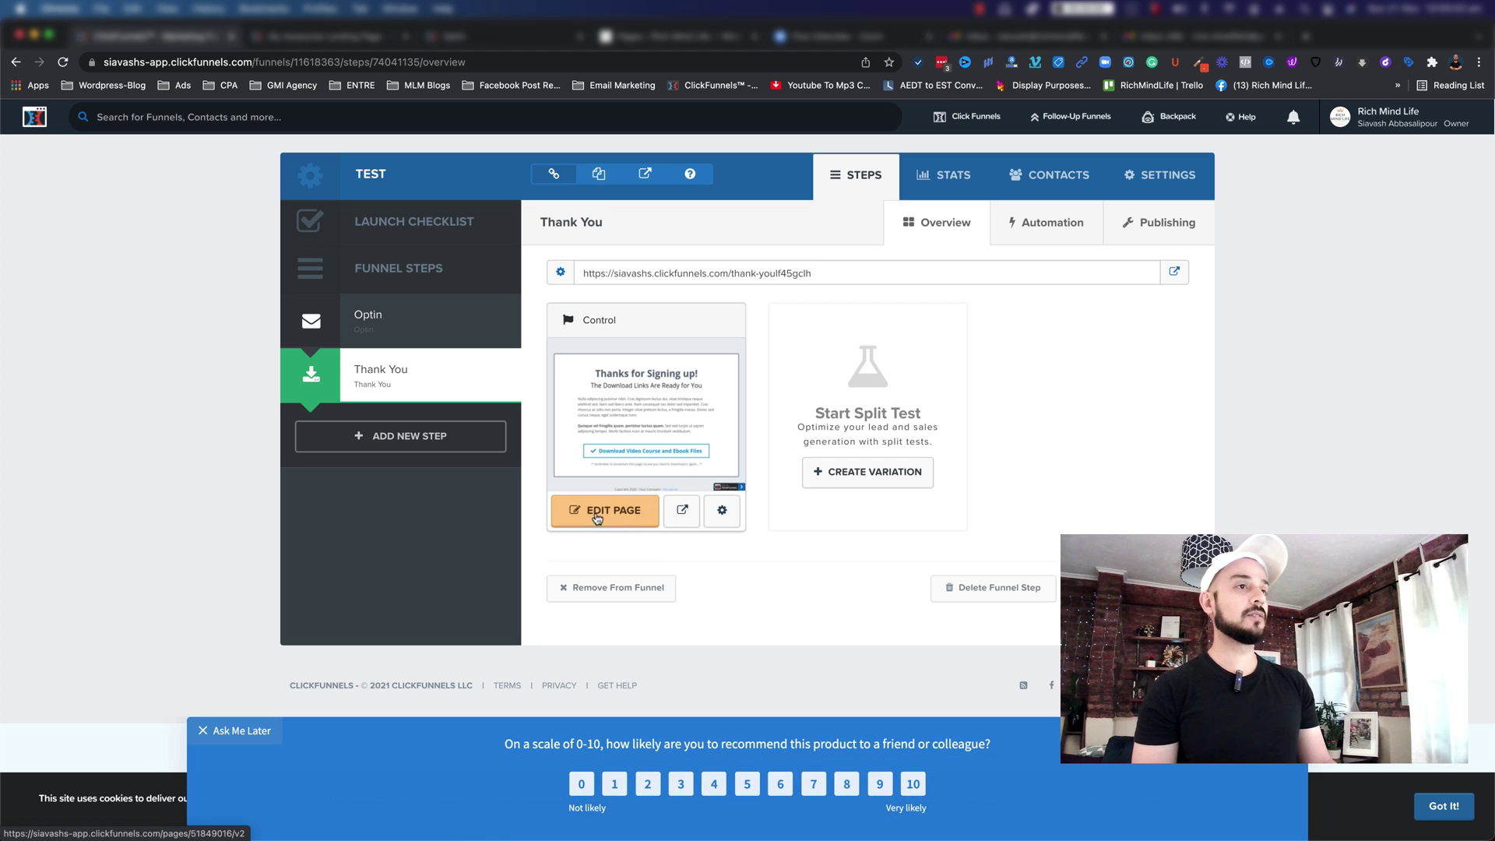
pyautogui.click(591, 520)
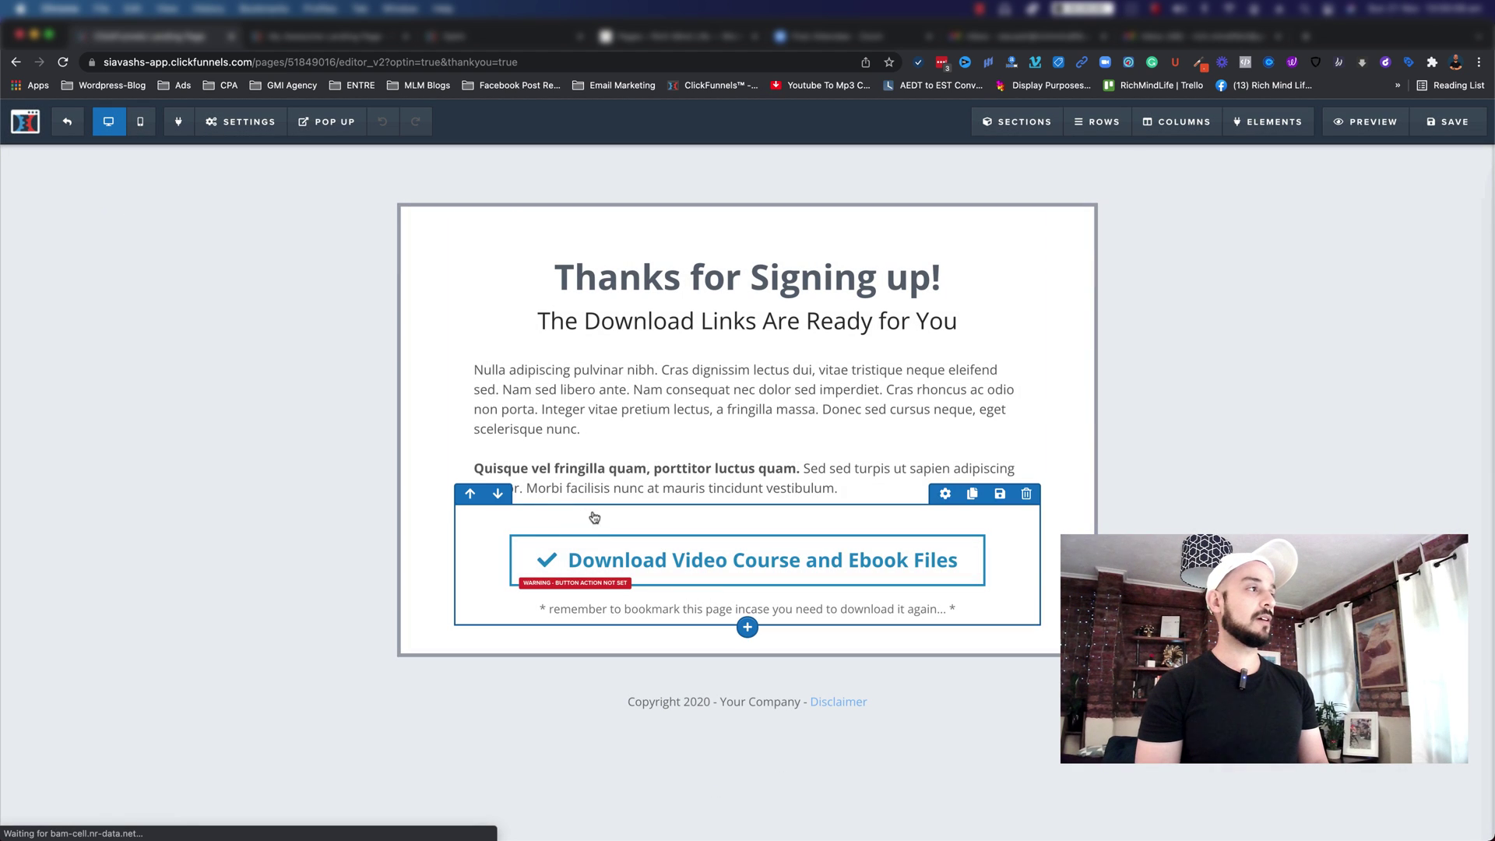
pyautogui.moveTo(241, 122)
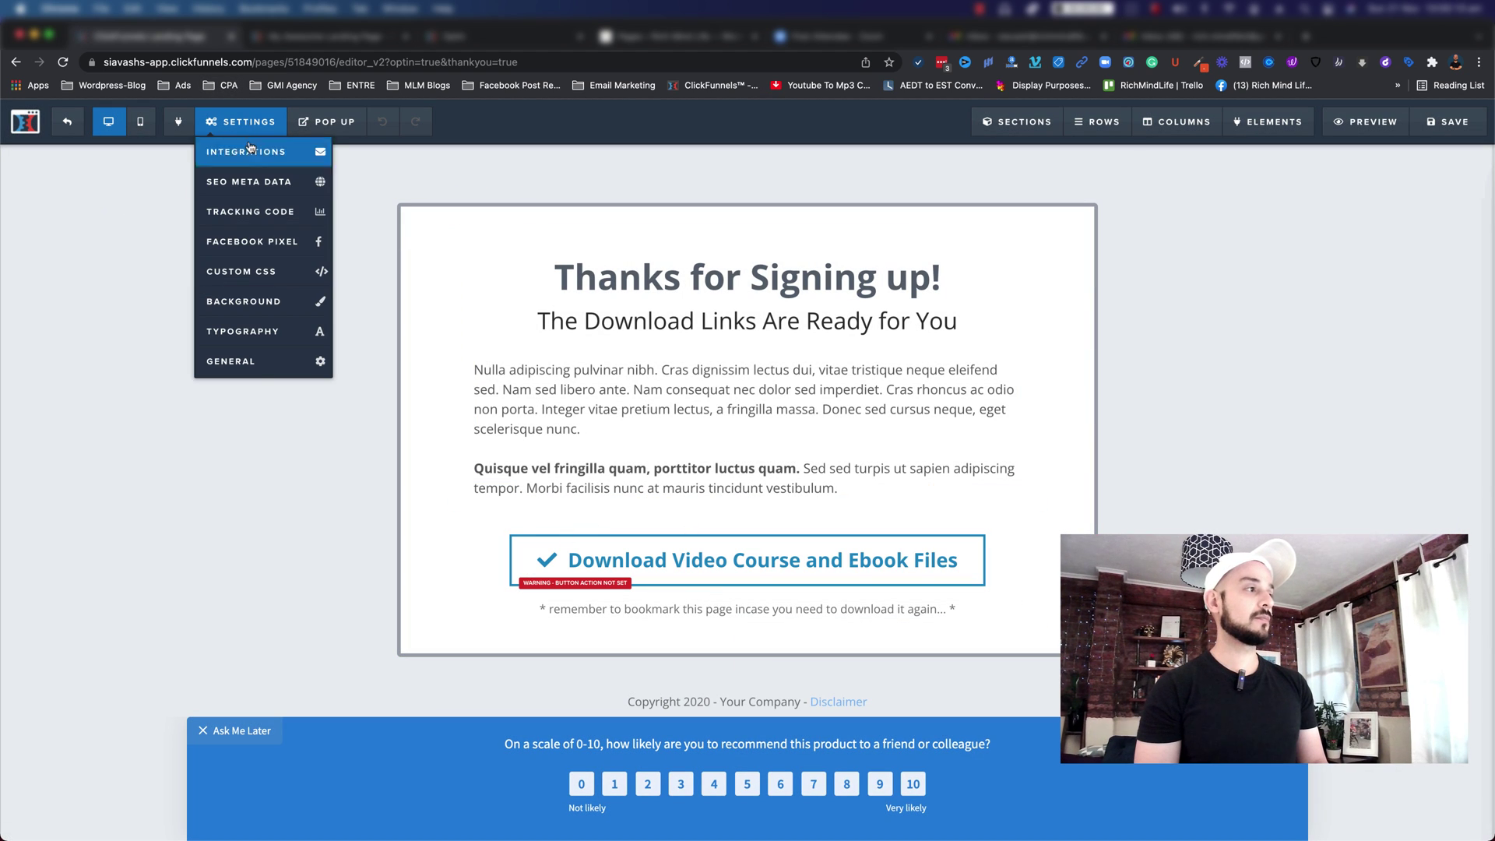
# Set the Thank You page's General settings Affiliate Badge to Hide and save
pyautogui.click(250, 367)
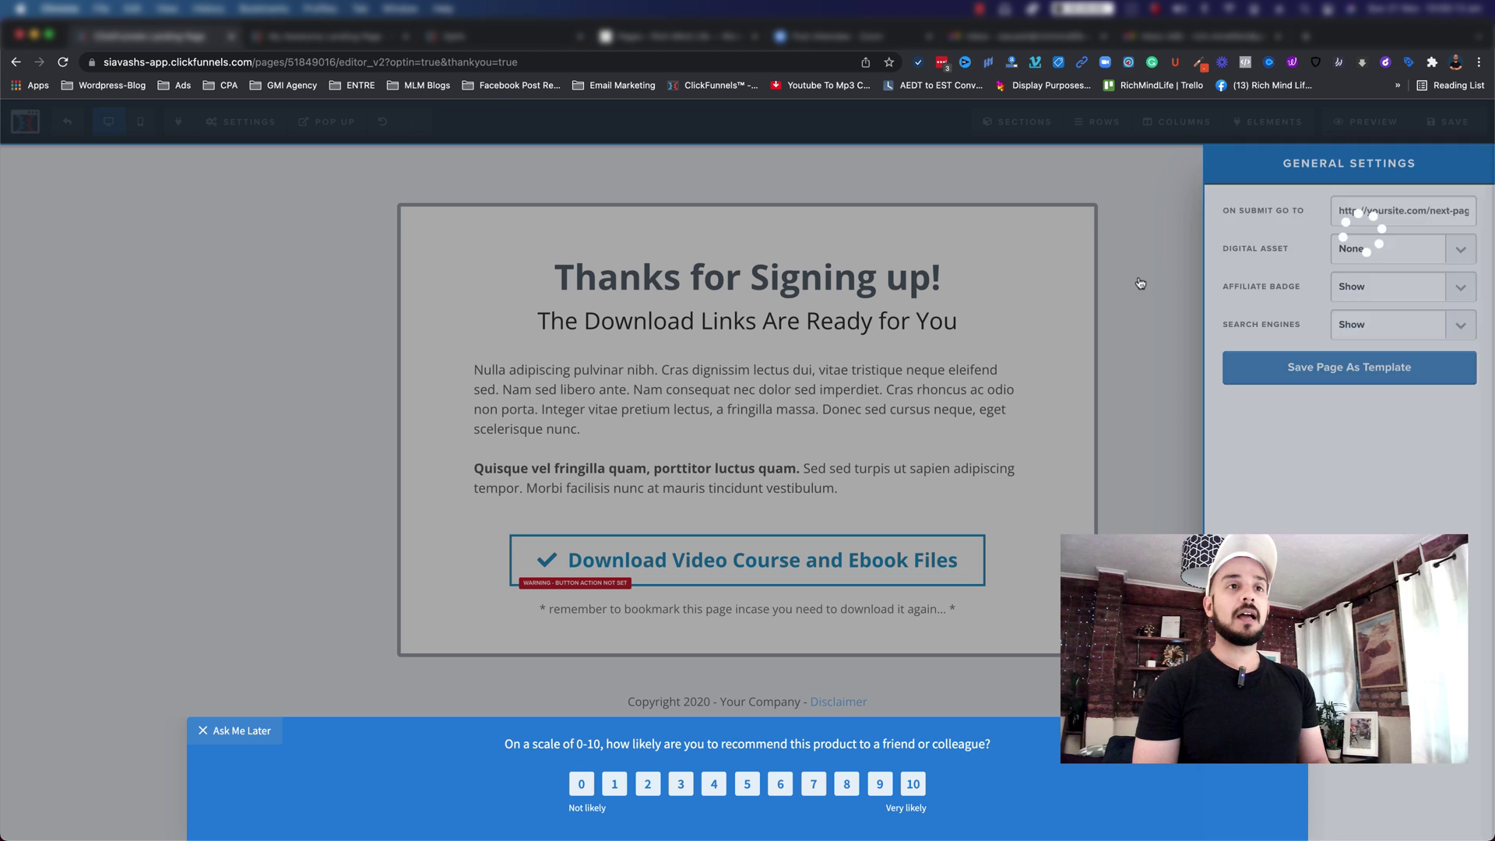
pyautogui.click(1442, 293)
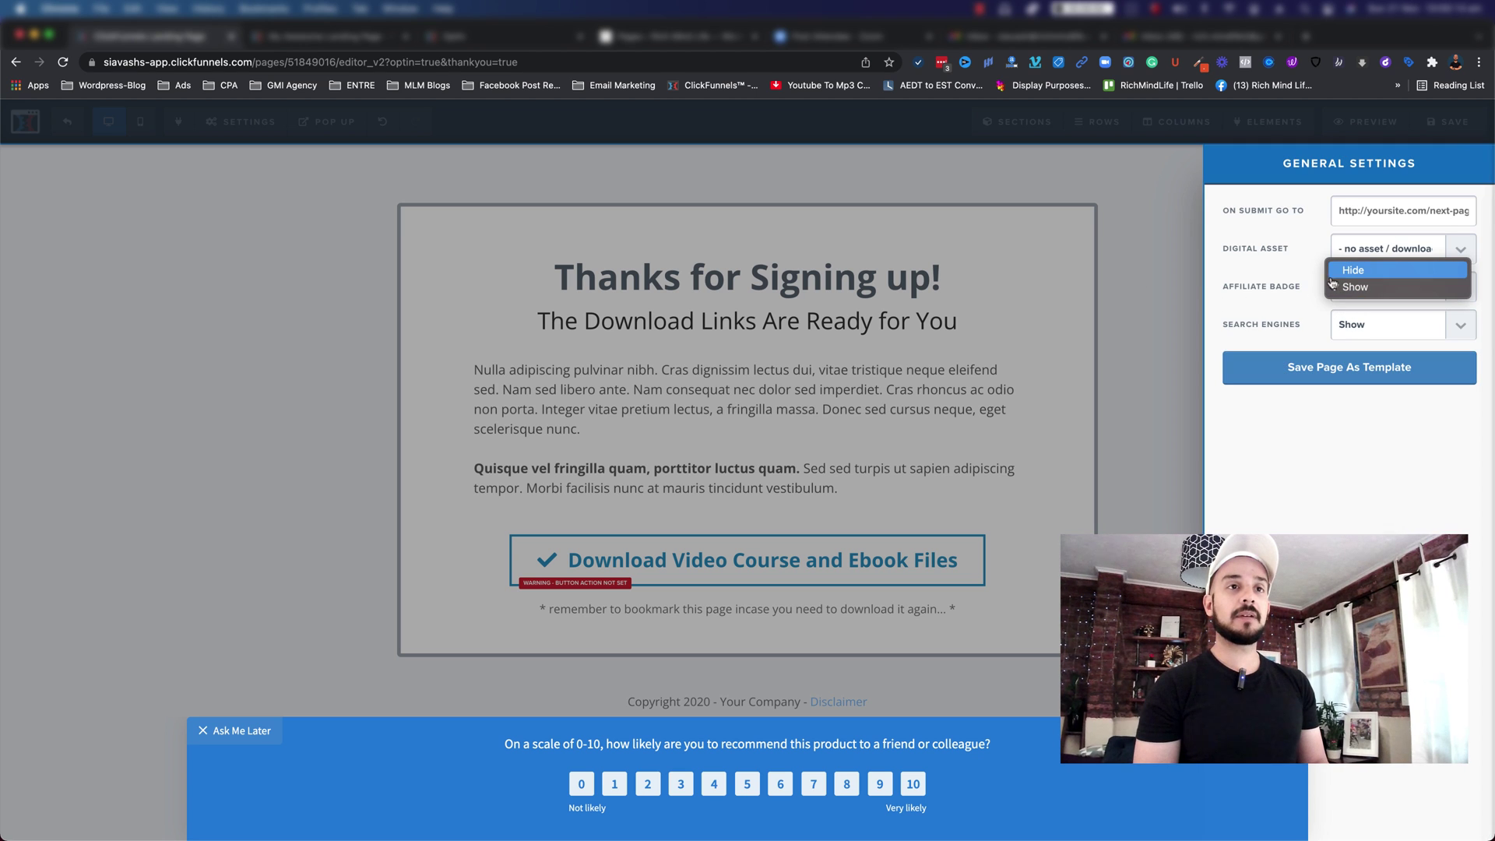
pyautogui.click(1355, 273)
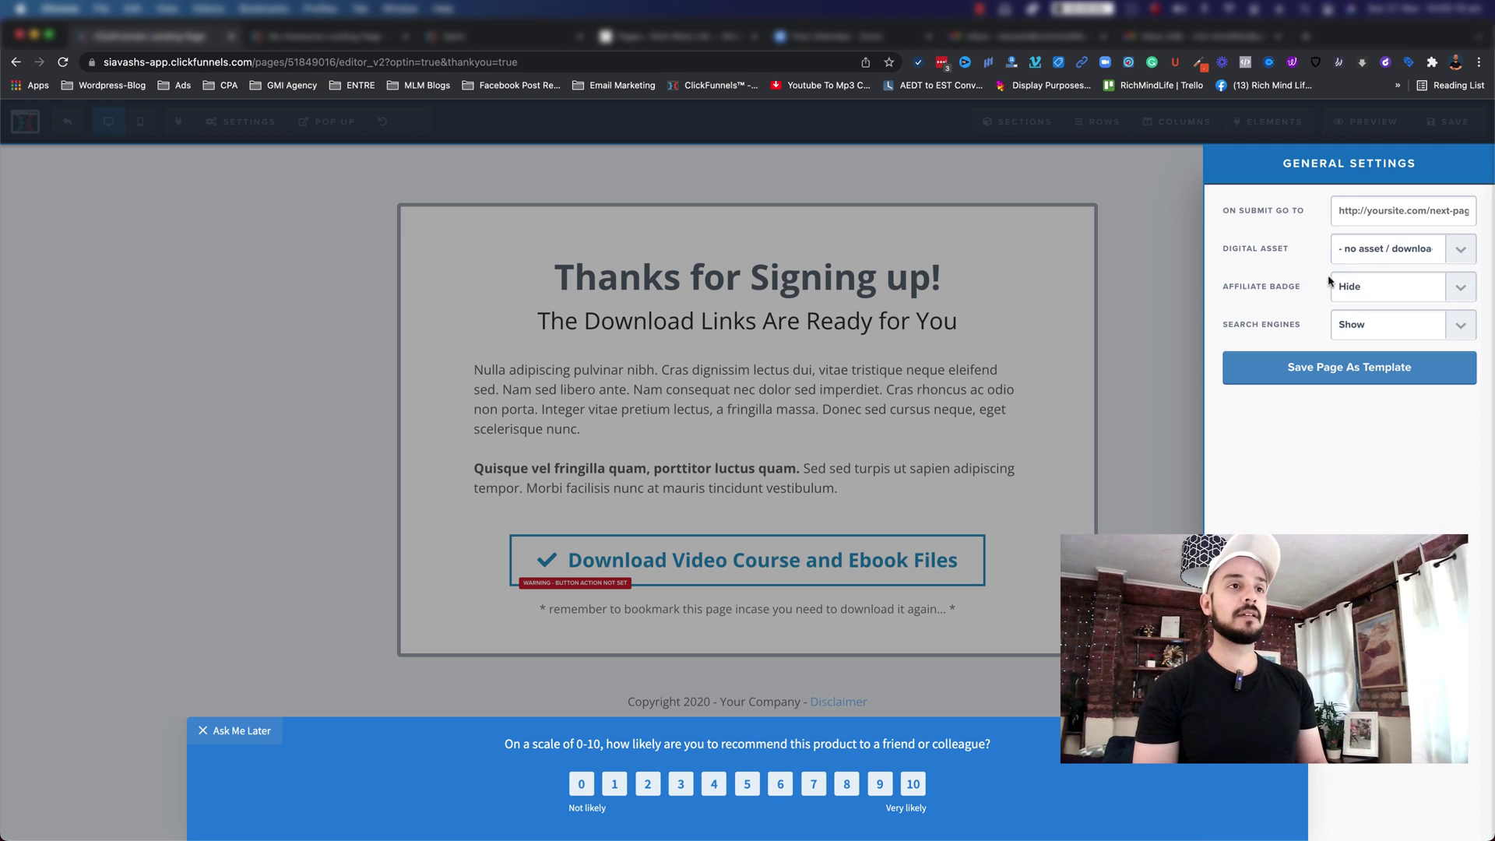
pyautogui.click(1126, 282)
pyautogui.click(1444, 123)
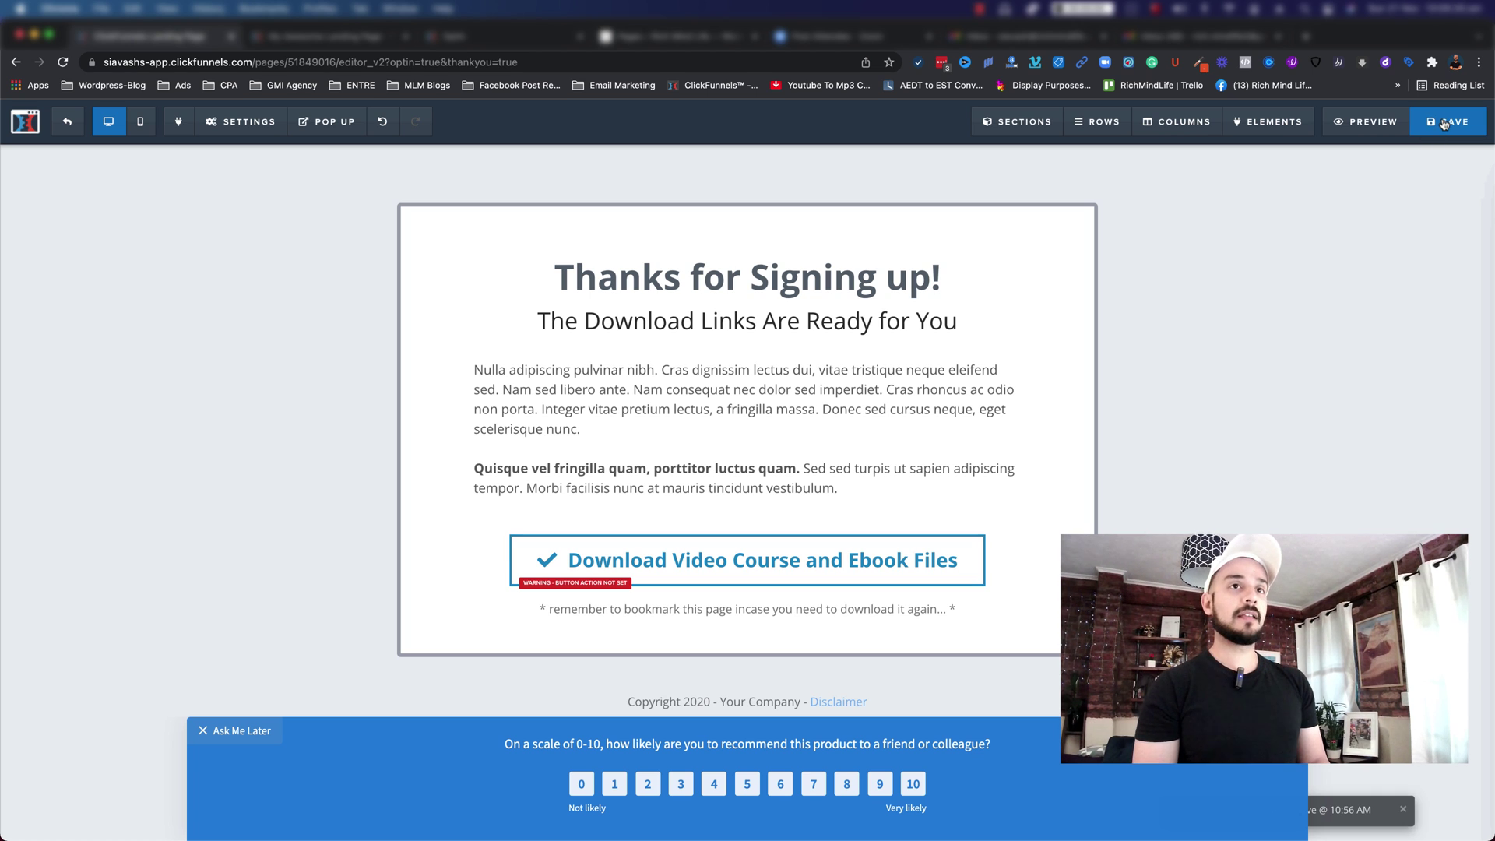
# Open a preview of the saved Thank You page to confirm the badge is gone
pyautogui.click(1345, 127)
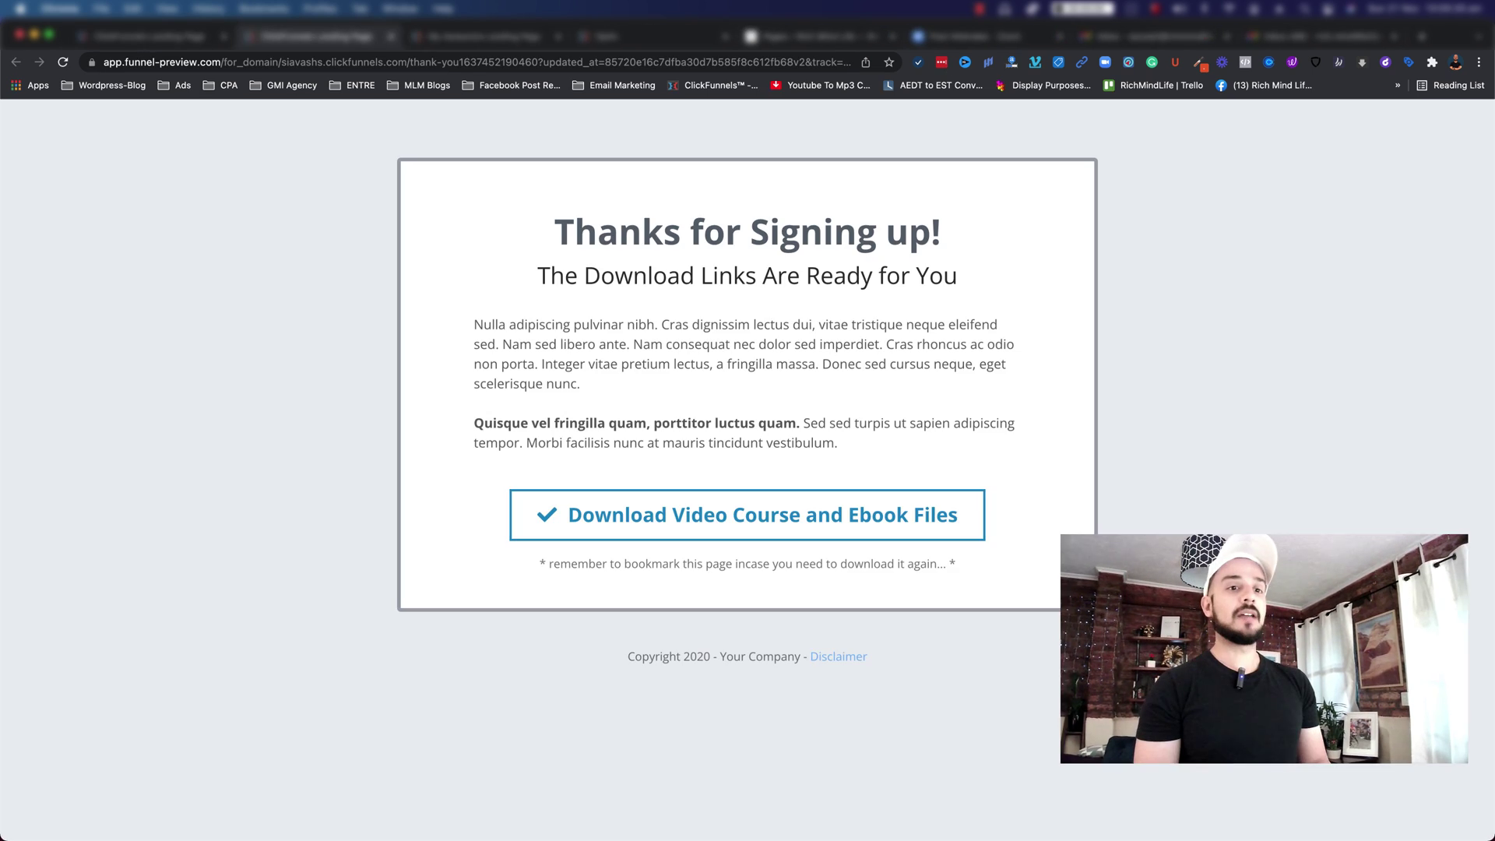